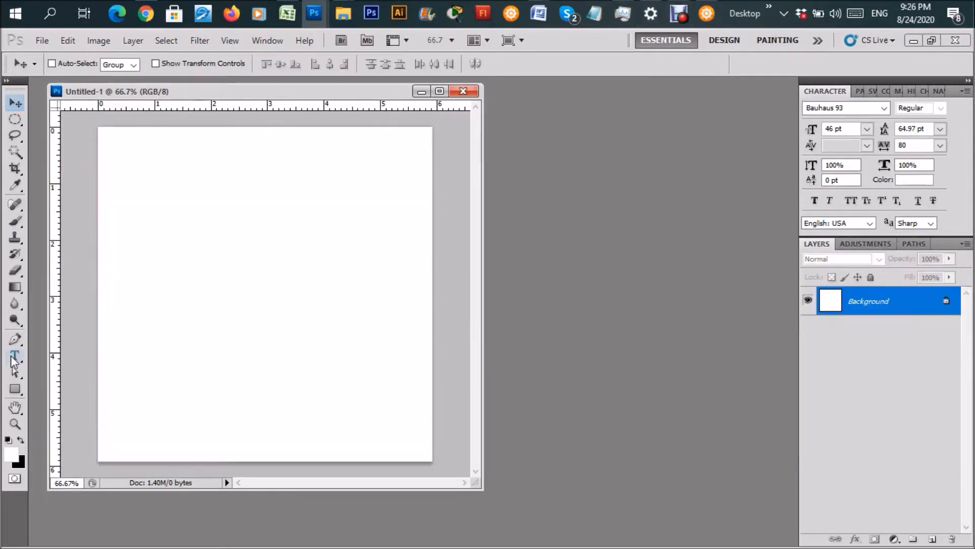
- Create a text box across the middle of the canvas and enter the word BLING
{"action": "left_click", "coordinate": [15, 357]}
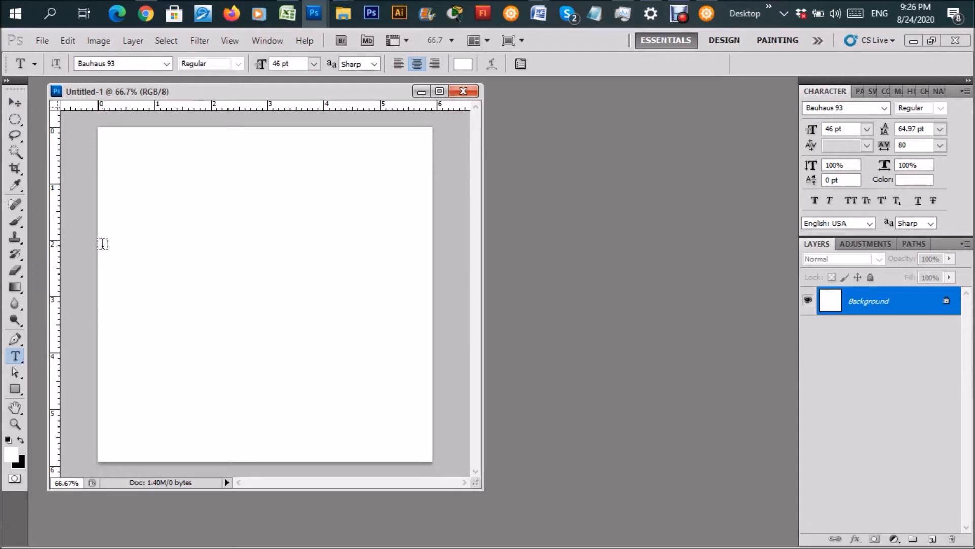
{"action": "mouse_move", "coordinate": [104, 233]}
{"action": "left_mouse_down"}
{"action": "mouse_move", "coordinate": [414, 314]}
{"action": "mouse_move", "coordinate": [425, 327]}
{"action": "left_mouse_up"}
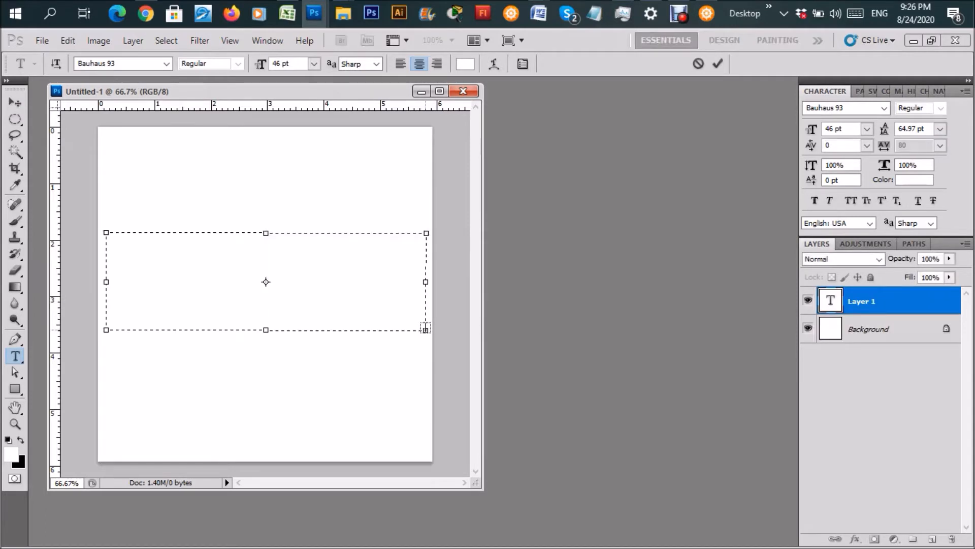
{"action": "type", "text": "AETA"}
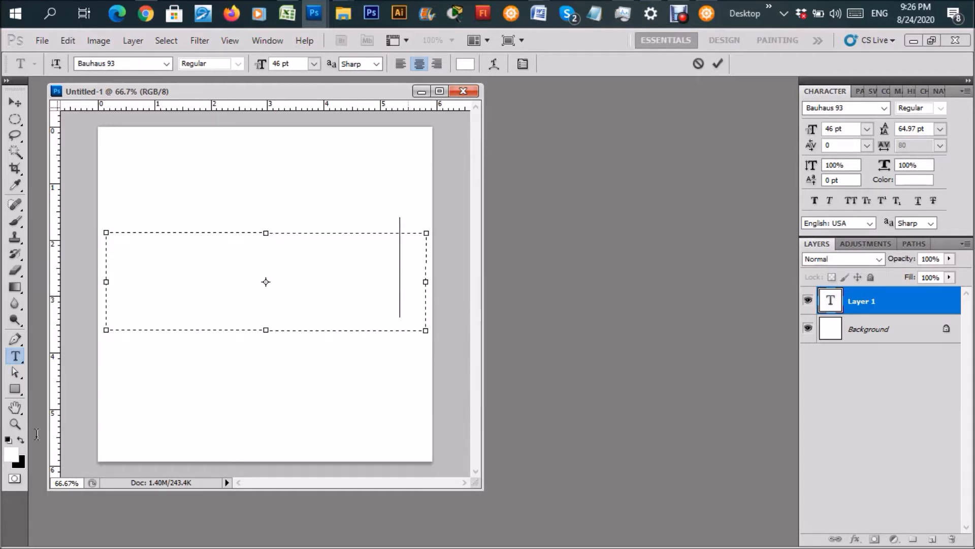
- Color the whole BLING text black, commit it, and select its layer
{"action": "key", "text": "ctrl+a"}
{"action": "left_click", "coordinate": [19, 439]}
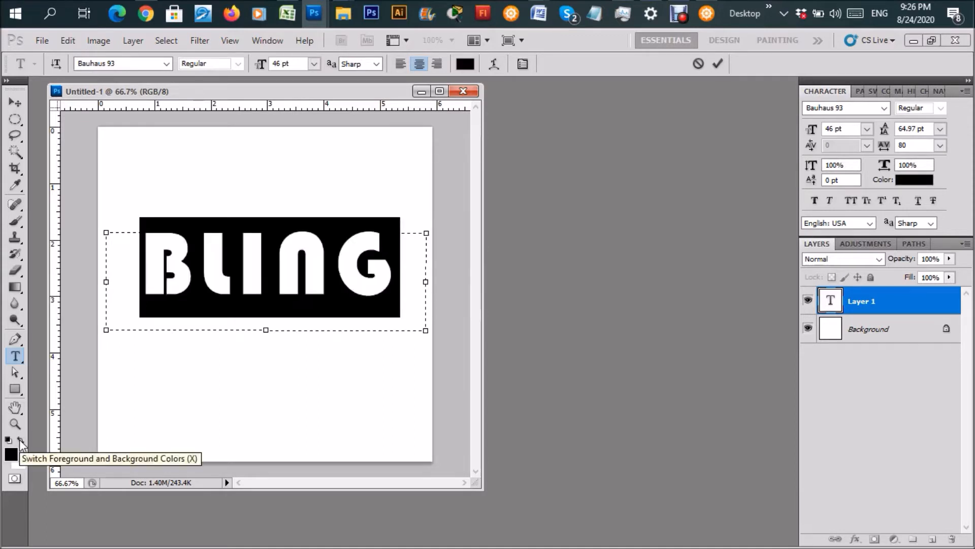
{"action": "left_click", "coordinate": [374, 285]}
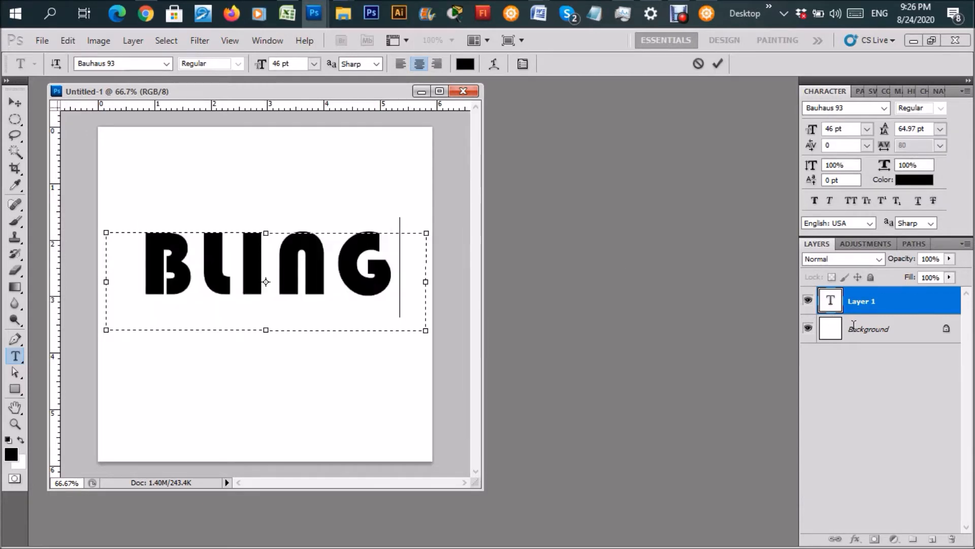
{"action": "left_click", "coordinate": [873, 318]}
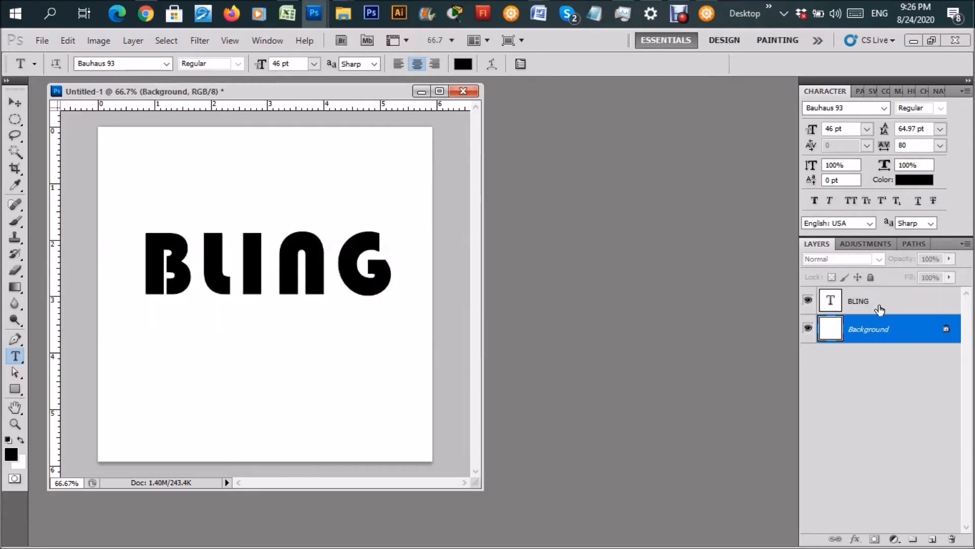
{"action": "left_click", "coordinate": [880, 309]}
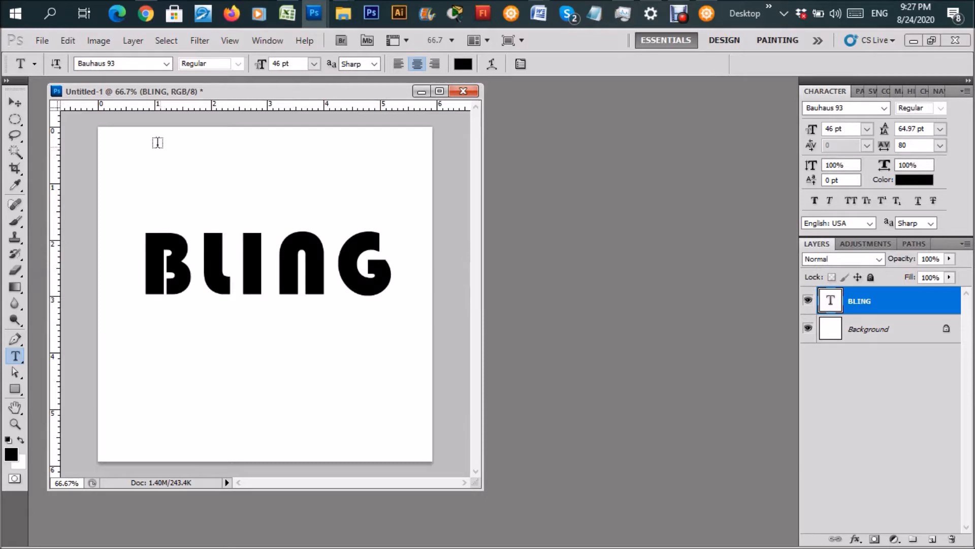
- Rasterize the BLING type layer and keep it as the active layer
{"action": "right_click", "coordinate": [892, 307]}
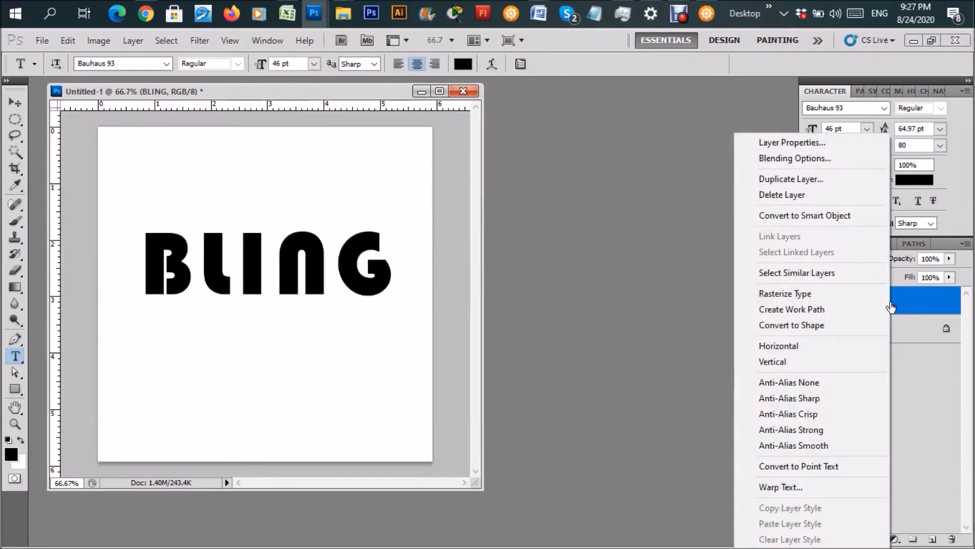
{"action": "left_click", "coordinate": [817, 294]}
{"action": "left_click", "coordinate": [863, 328]}
{"action": "left_click", "coordinate": [830, 301]}
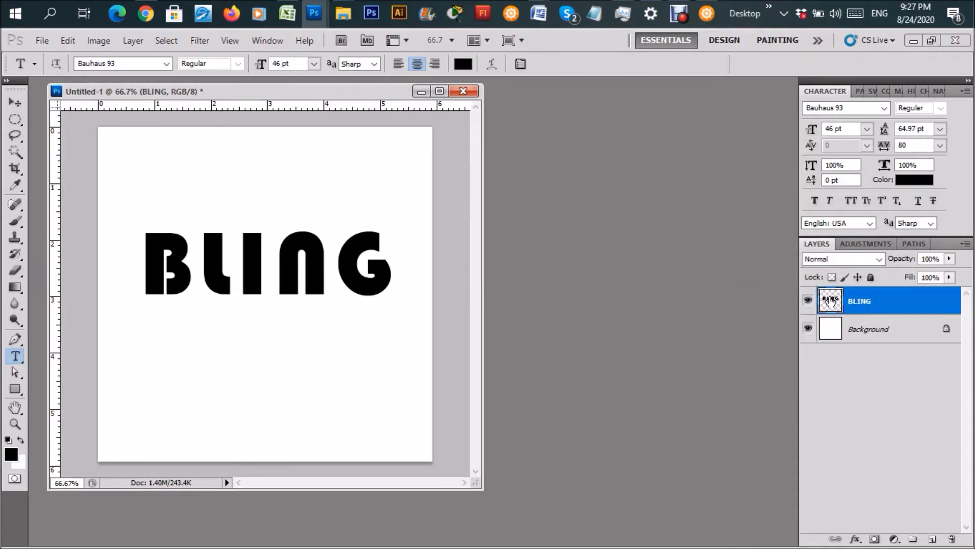
- Load the BLING lettering as a selection and fill it with the Clouds render filter
{"action": "left_click", "coordinate": [830, 300], "text": "ctrl"}
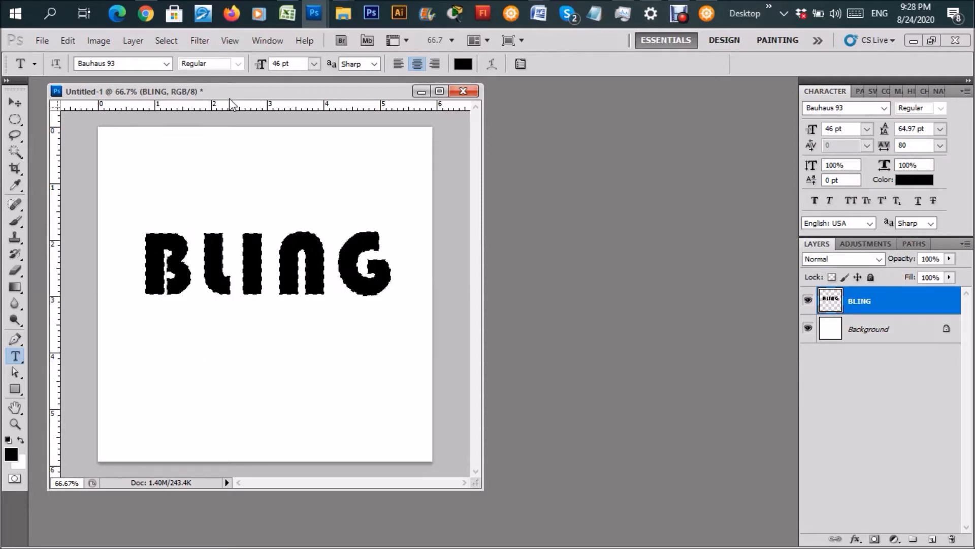
{"action": "left_click", "coordinate": [199, 41]}
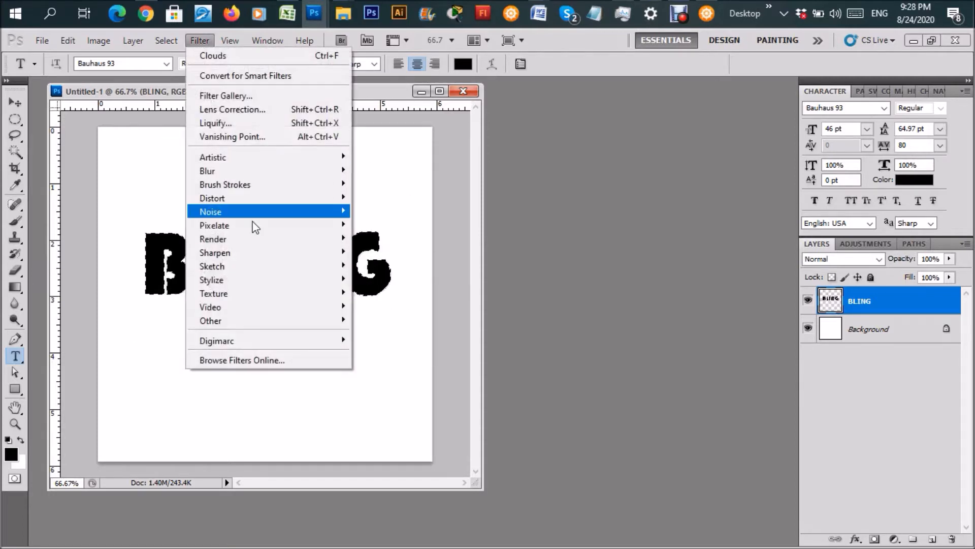
{"action": "mouse_move", "coordinate": [319, 229]}
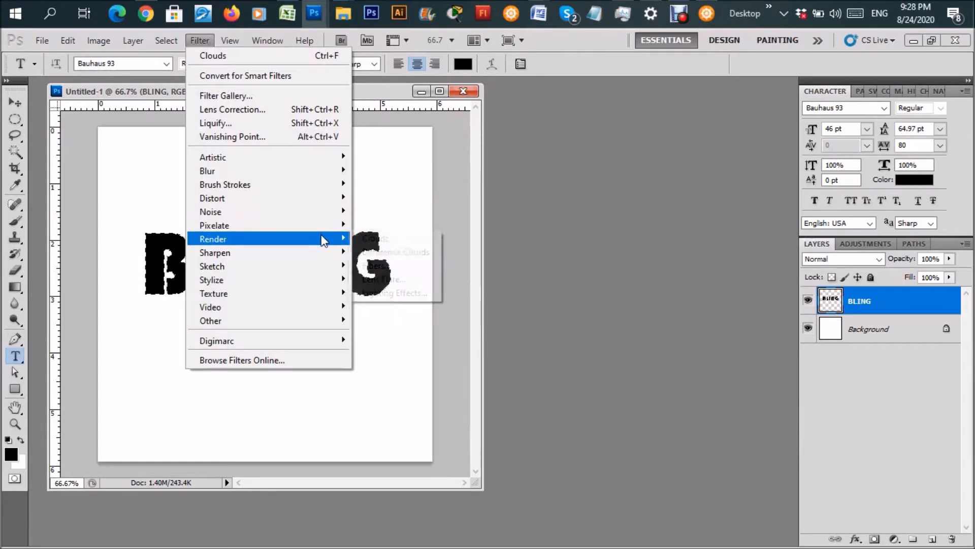
{"action": "left_click", "coordinate": [368, 236]}
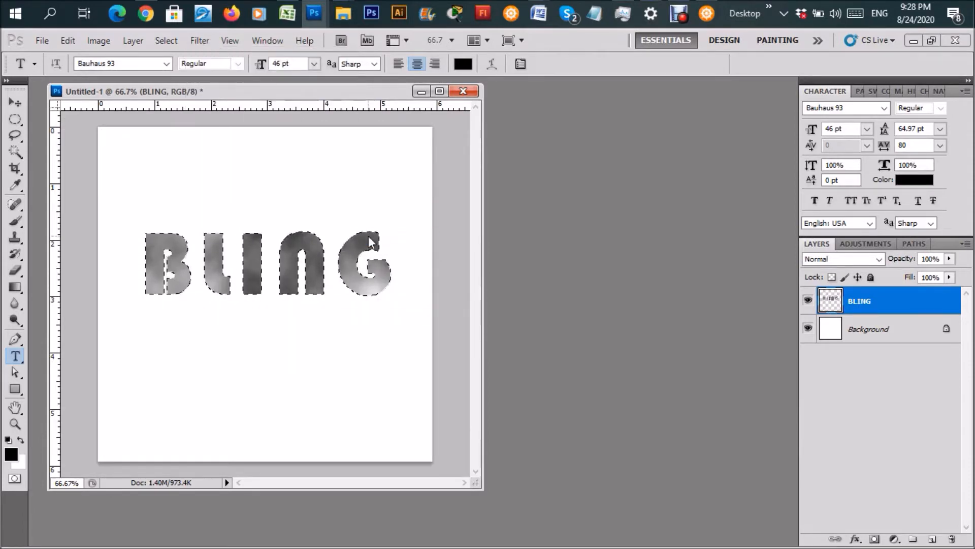
- Apply the Glass filter to the lettering with distortion 20, smoothness 1, Tiny Lens texture and 50% scaling, and clear the selection
{"action": "left_click", "coordinate": [195, 41]}
{"action": "mouse_move", "coordinate": [285, 201]}
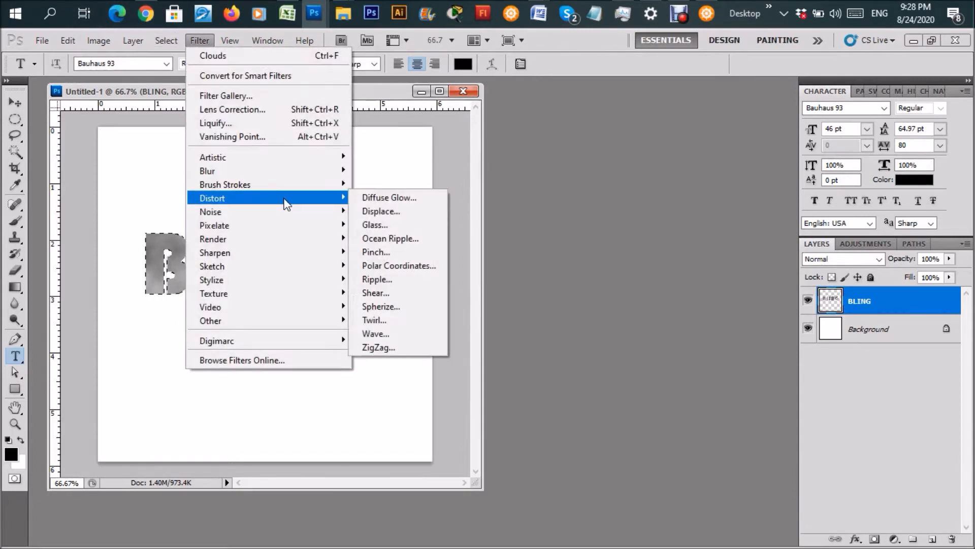
{"action": "left_click", "coordinate": [374, 226]}
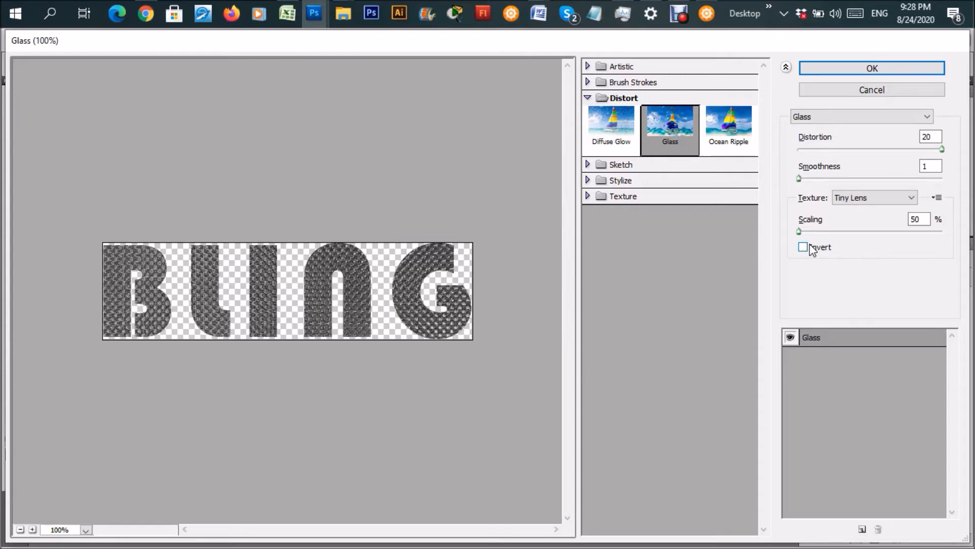
{"action": "left_click", "coordinate": [870, 199]}
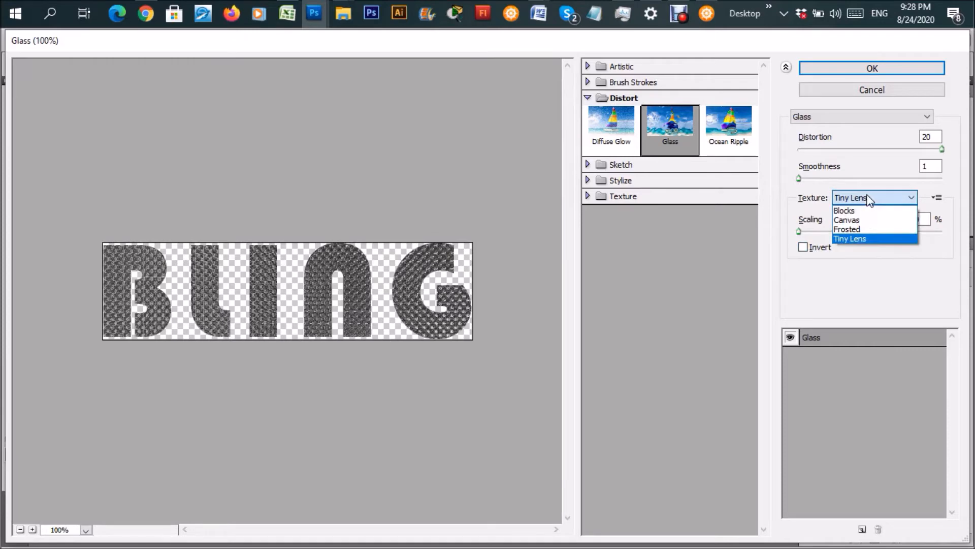
{"action": "left_click", "coordinate": [849, 239]}
{"action": "left_click_drag", "start_coordinate": [799, 232], "coordinate": [803, 233]}
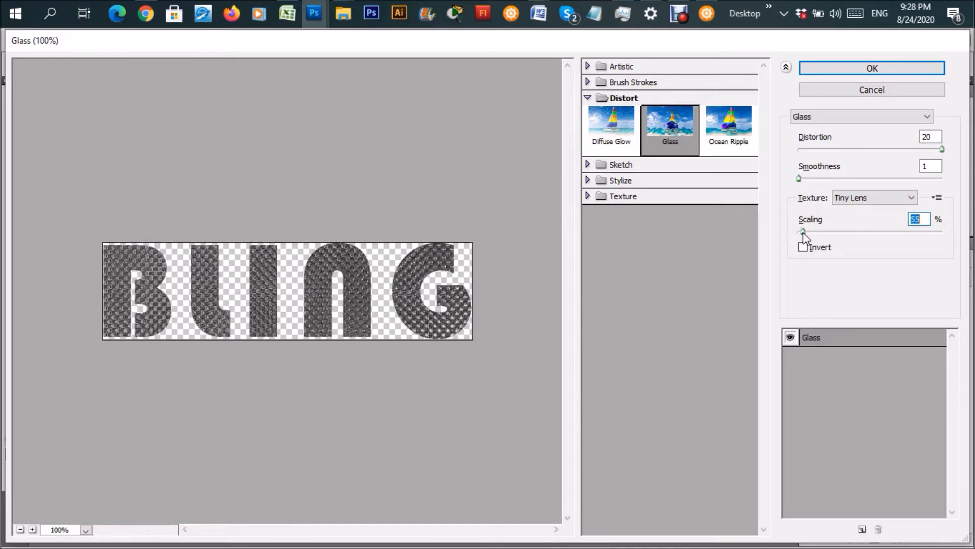
{"action": "mouse_move", "coordinate": [803, 232]}
{"action": "left_mouse_down"}
{"action": "mouse_move", "coordinate": [837, 234]}
{"action": "mouse_move", "coordinate": [791, 231]}
{"action": "left_mouse_up"}
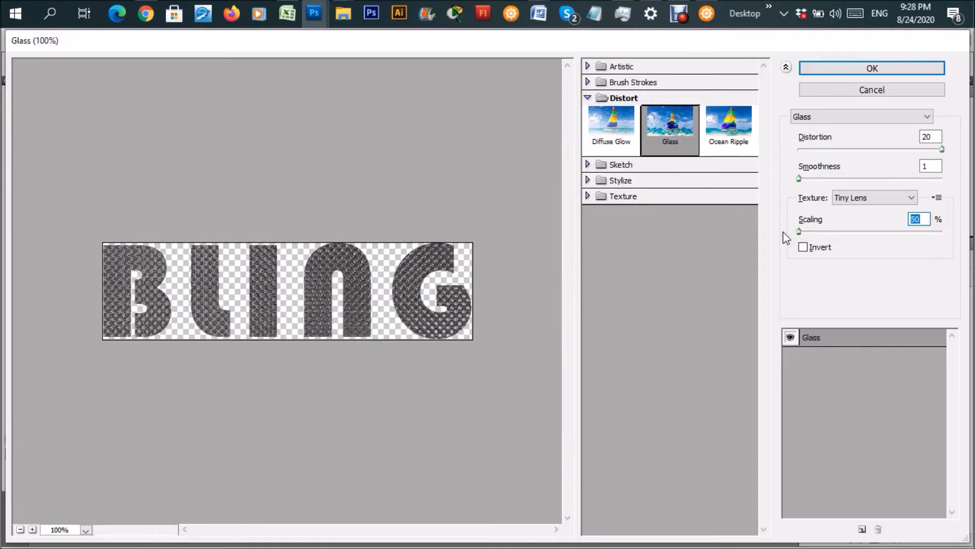
{"action": "left_click", "coordinate": [797, 178]}
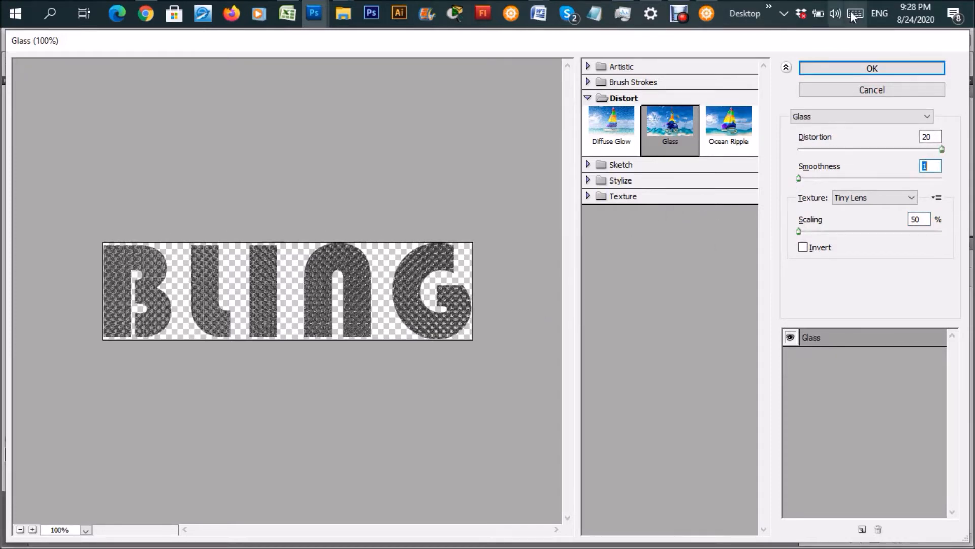
{"action": "left_click", "coordinate": [870, 67]}
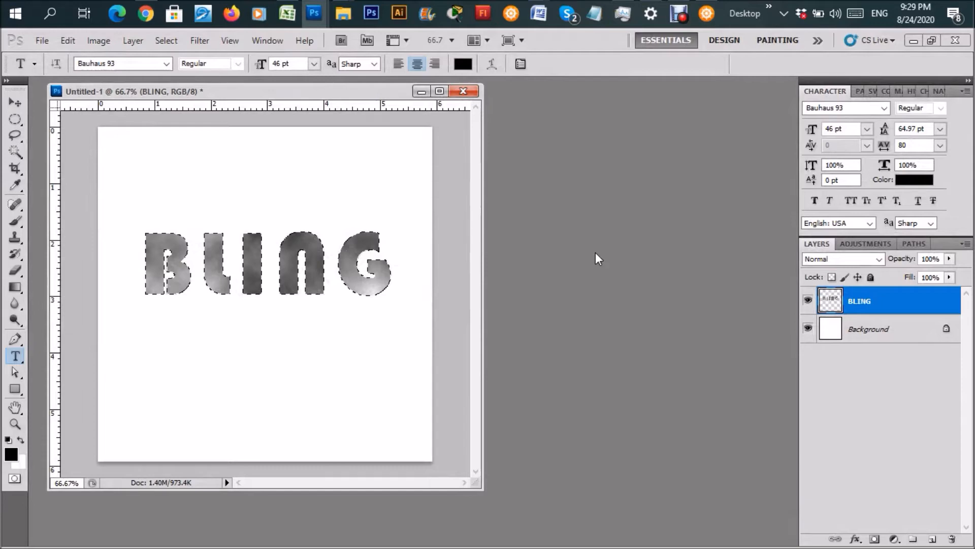
{"action": "key", "text": "ctrl+z"}
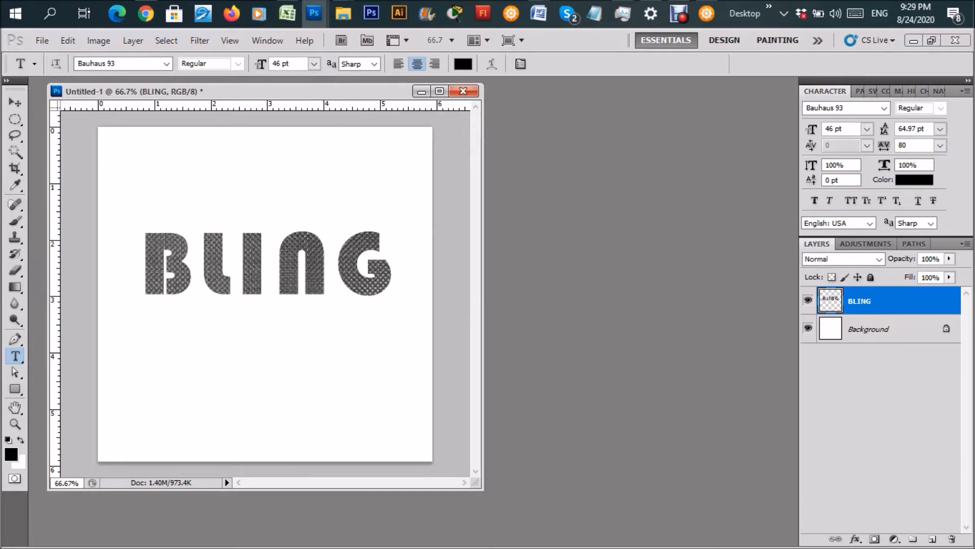
- Add a 13 px Stroke style to the BLING layer with Center position and Normal blend mode
{"action": "left_click", "coordinate": [855, 542]}
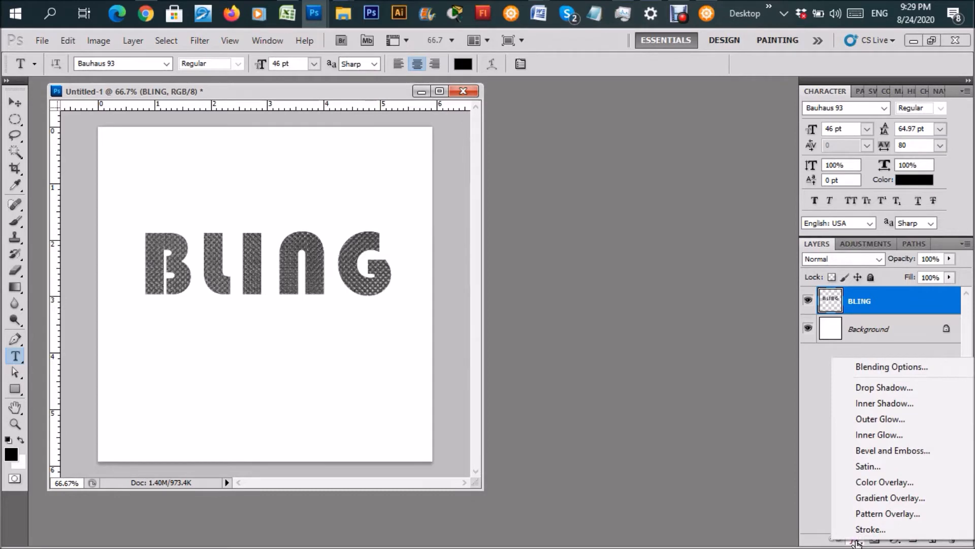
{"action": "left_click", "coordinate": [863, 529]}
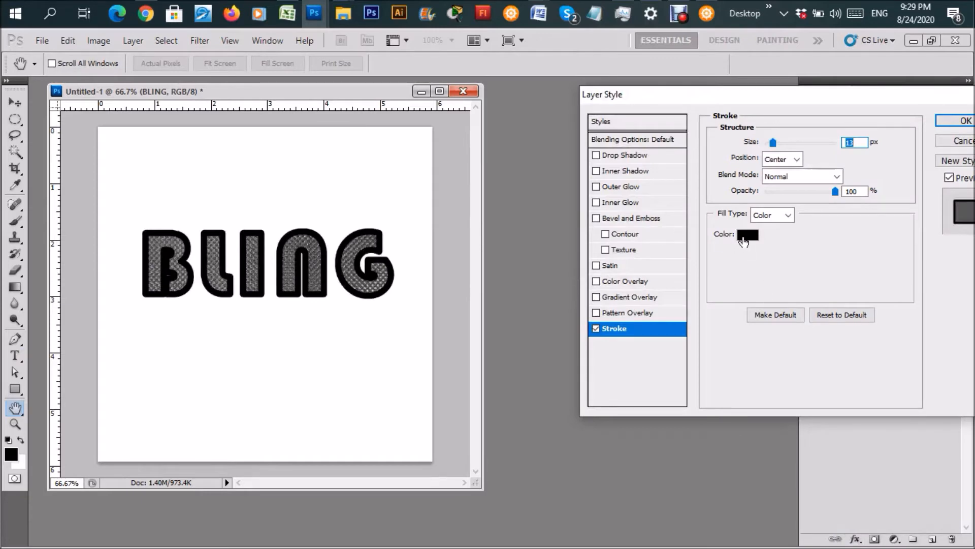
{"action": "left_click", "coordinate": [797, 160]}
{"action": "left_click", "coordinate": [797, 159]}
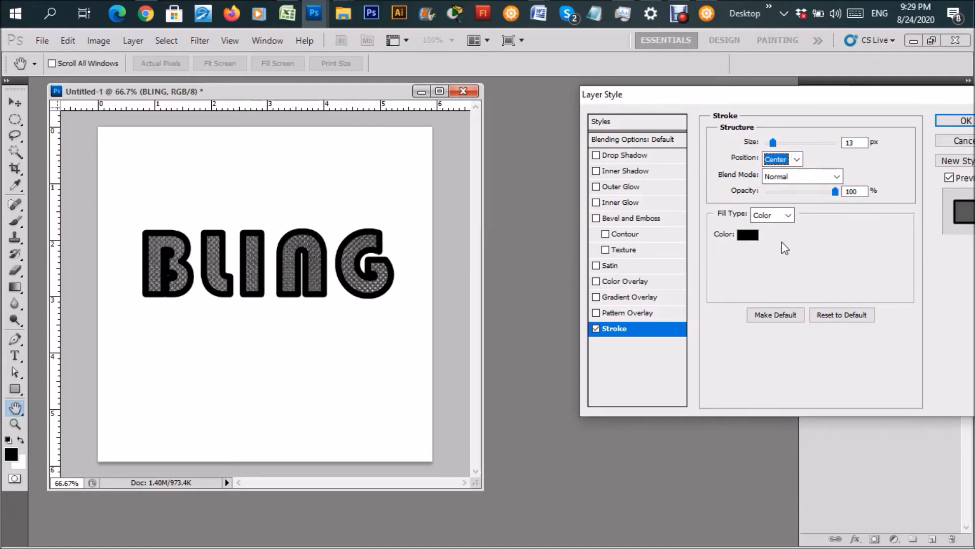
{"action": "left_click", "coordinate": [810, 177]}
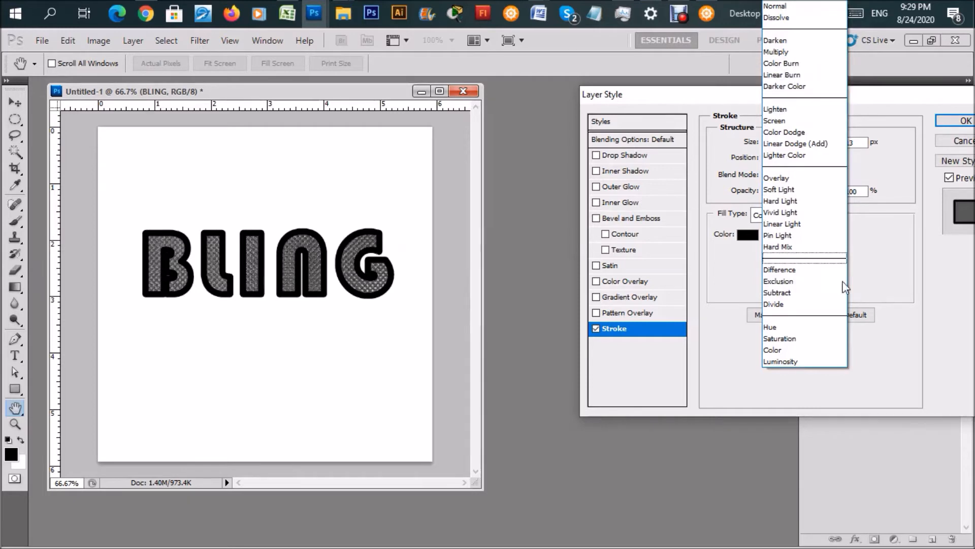
{"action": "left_click", "coordinate": [882, 265]}
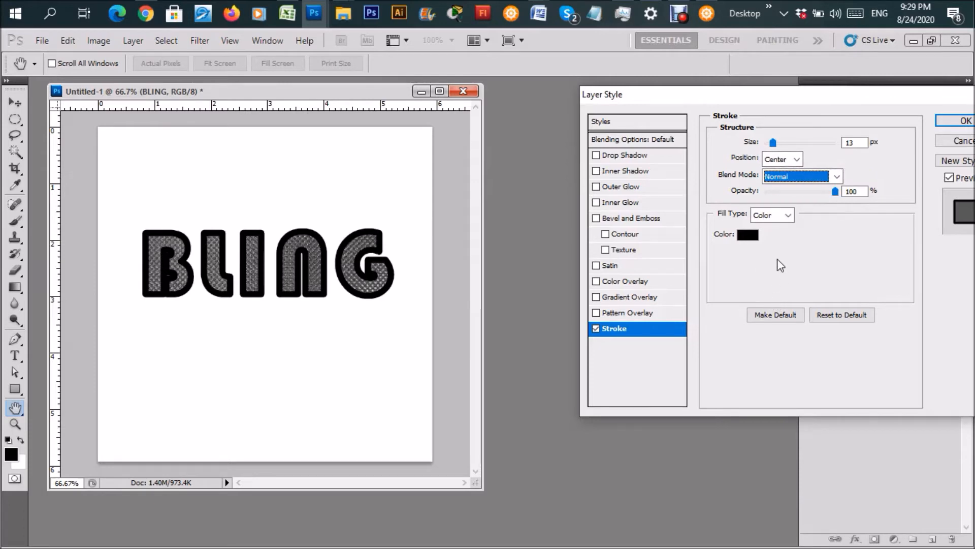
- Change the stroke's fill to a gradient using the "banner 100 - gold" preset with the Linear style
{"action": "left_click", "coordinate": [788, 215]}
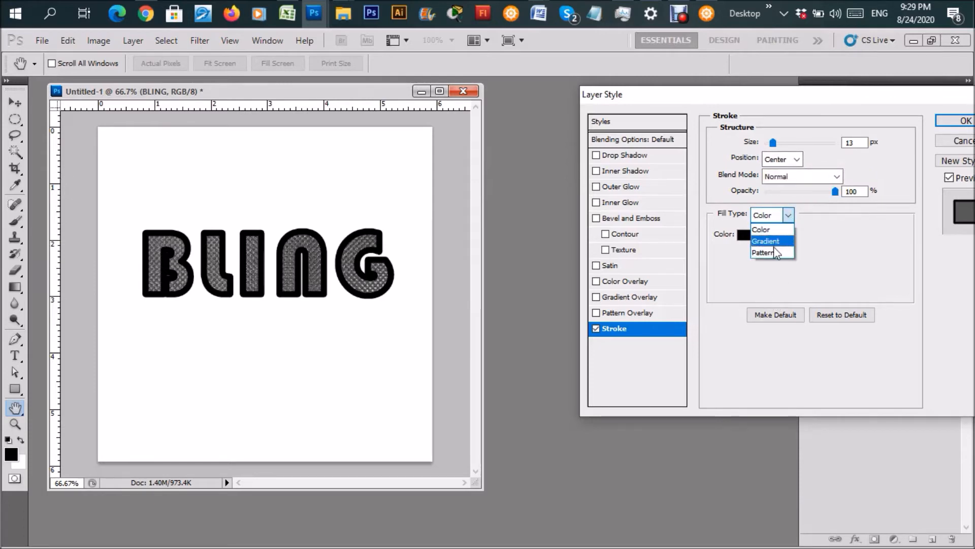
{"action": "left_click", "coordinate": [772, 241]}
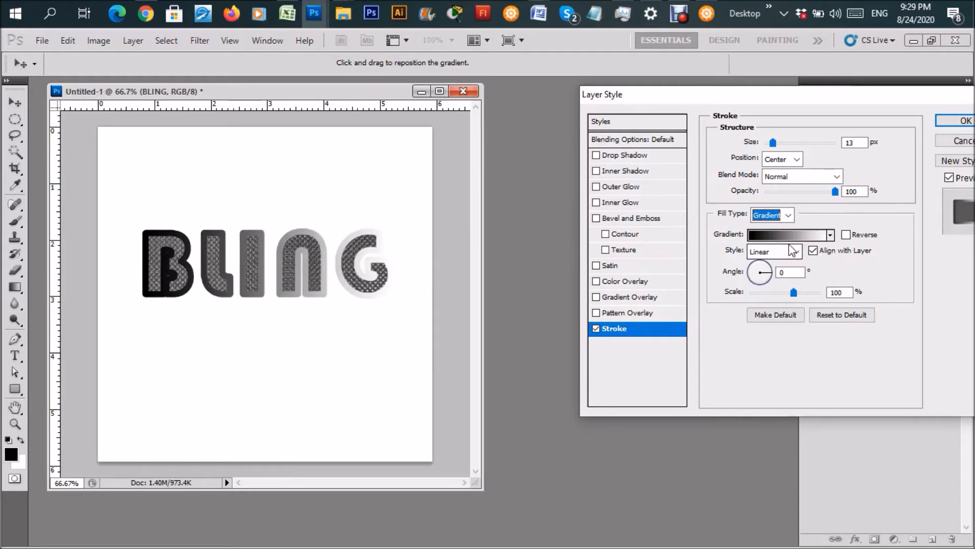
{"action": "left_click", "coordinate": [809, 236]}
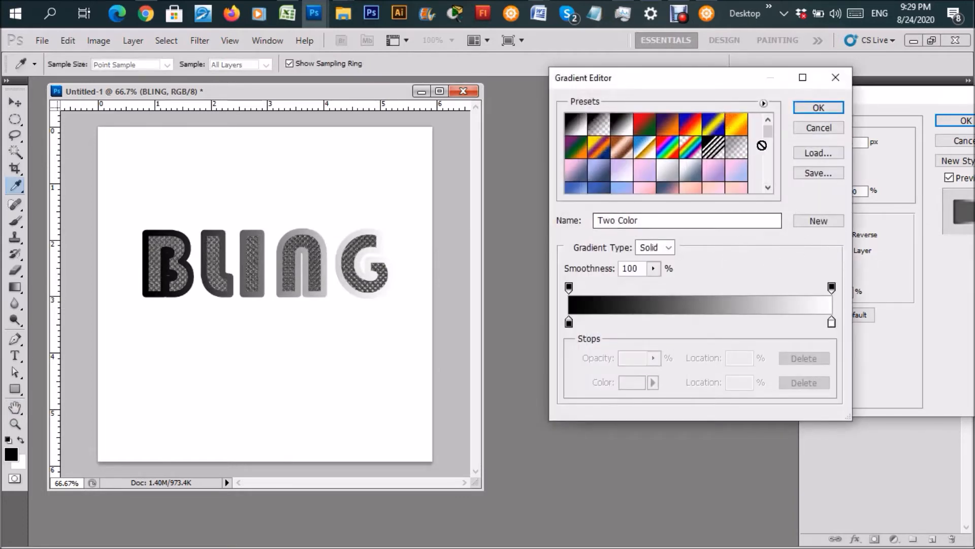
{"action": "left_click_drag", "start_coordinate": [767, 133], "coordinate": [767, 150]}
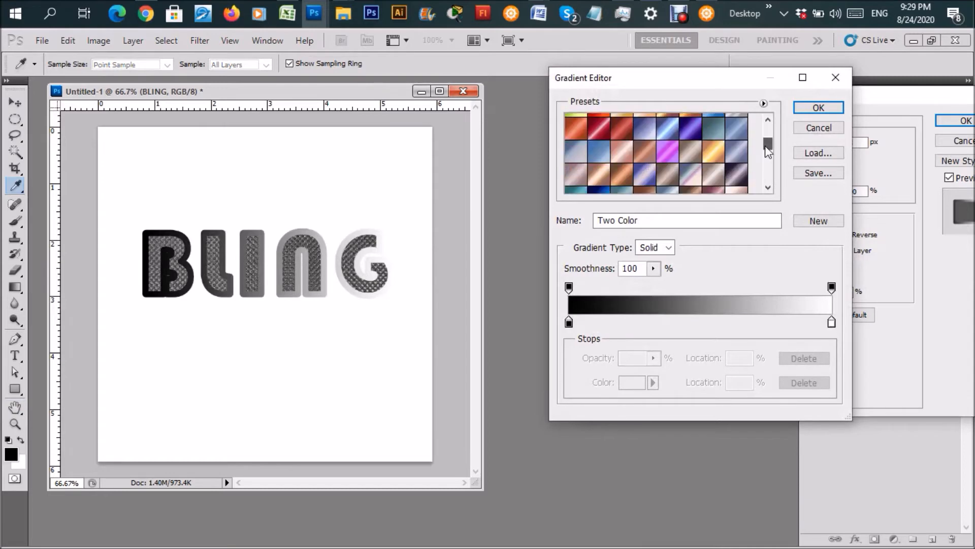
{"action": "left_click", "coordinate": [768, 120]}
{"action": "left_click", "coordinate": [768, 120]}
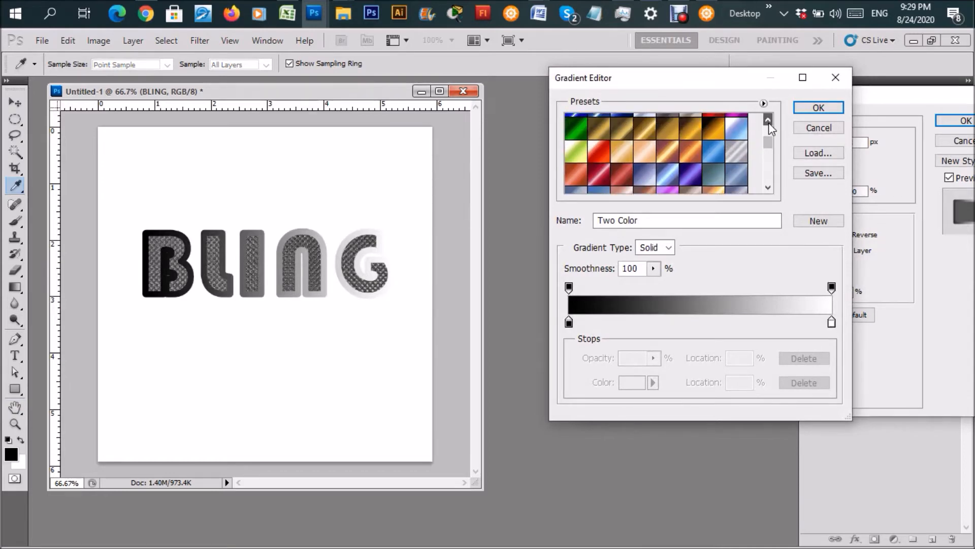
{"action": "left_click", "coordinate": [768, 120]}
{"action": "left_click", "coordinate": [641, 158]}
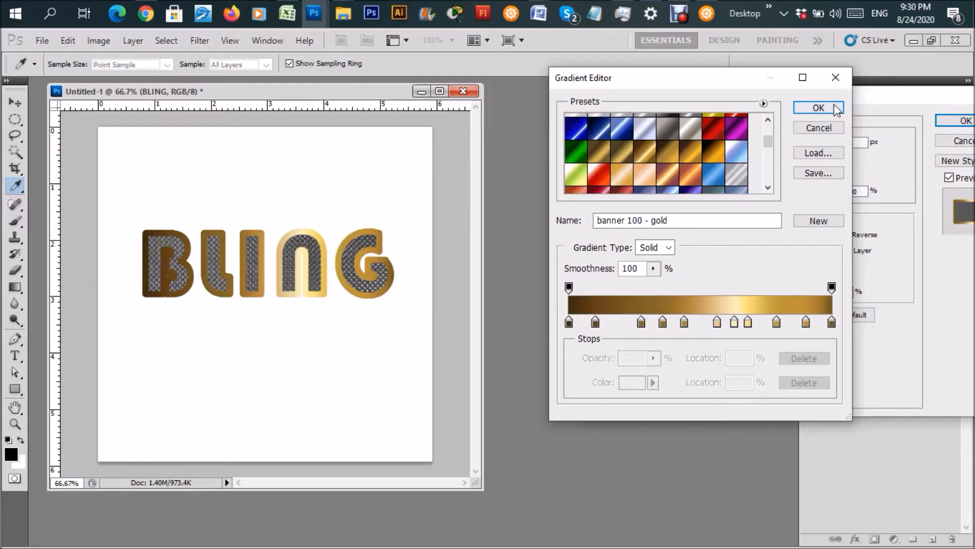
{"action": "left_click", "coordinate": [819, 108]}
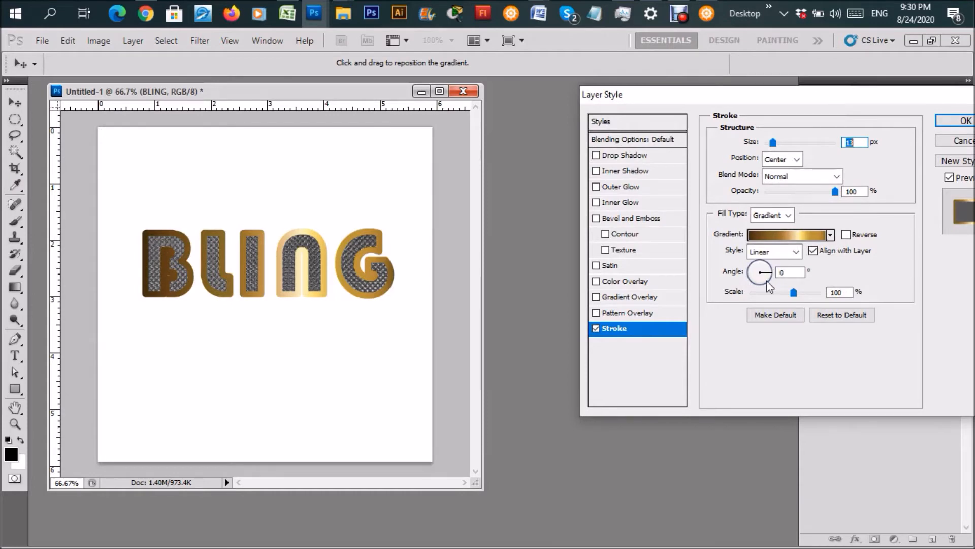
{"action": "left_click", "coordinate": [795, 251]}
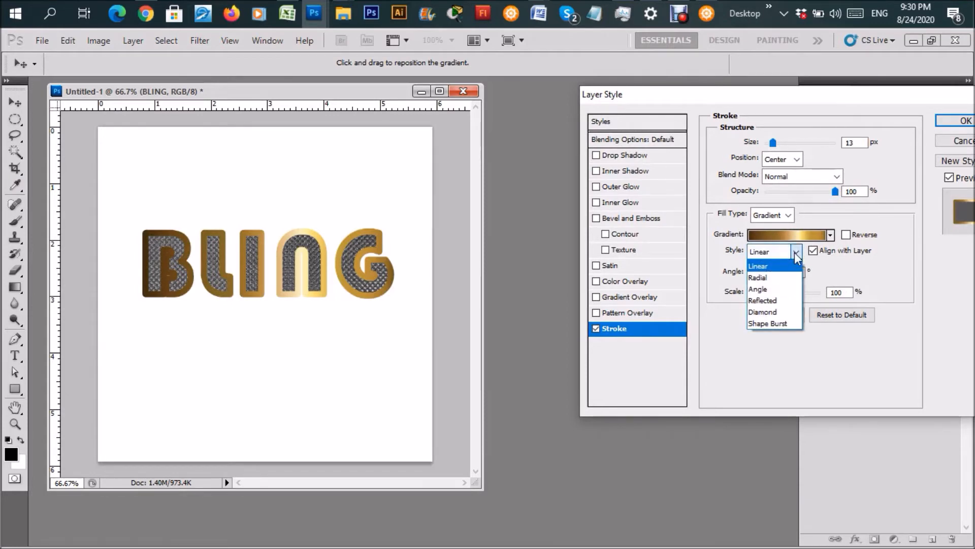
{"action": "left_click", "coordinate": [794, 252]}
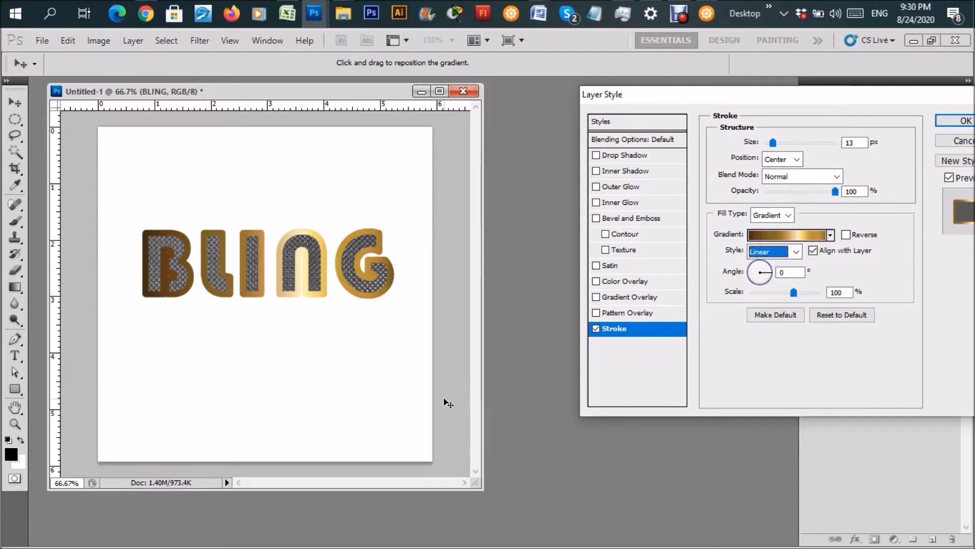
- Add a Bevel and Emboss effect to the BLING layer with the Stroke Emboss style and a size of 10 px
{"action": "left_click", "coordinate": [642, 220]}
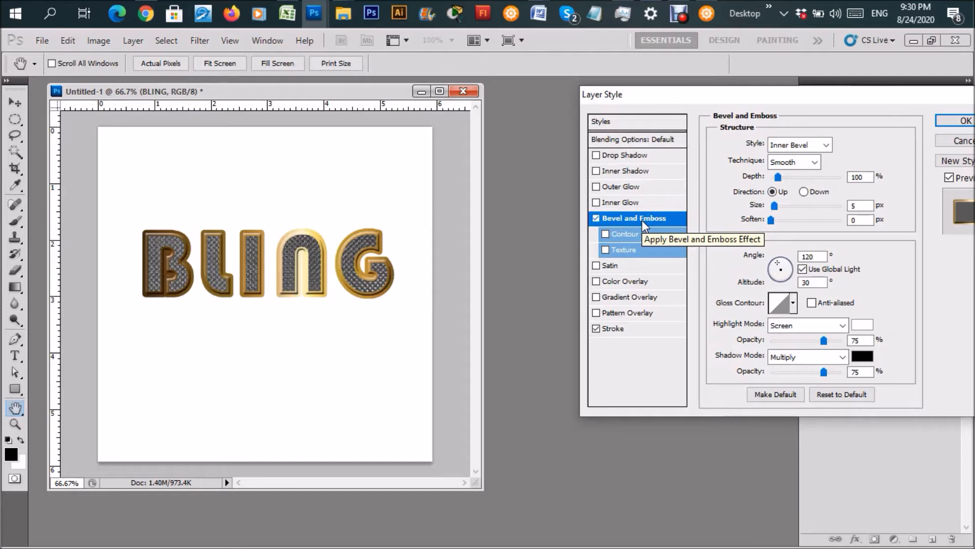
{"action": "left_click", "coordinate": [826, 146]}
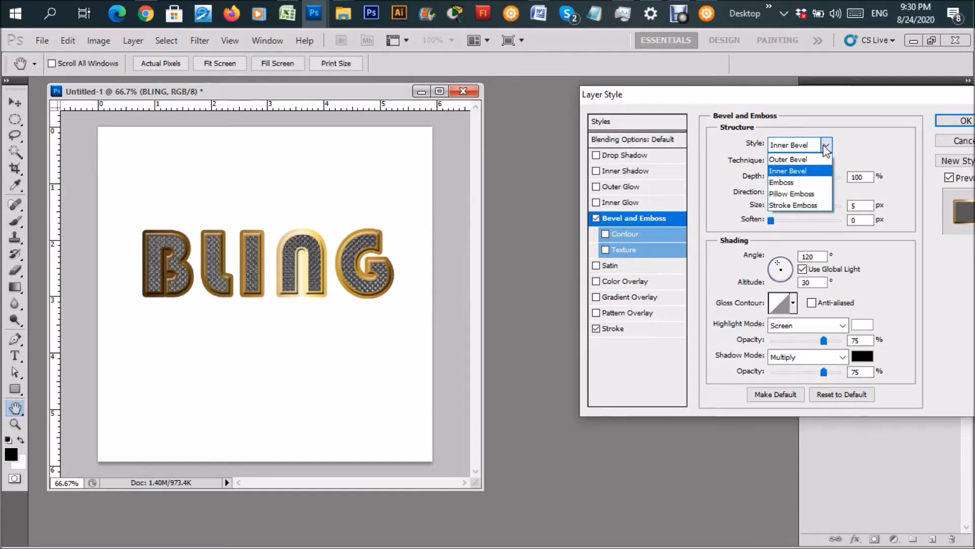
{"action": "left_click", "coordinate": [809, 201]}
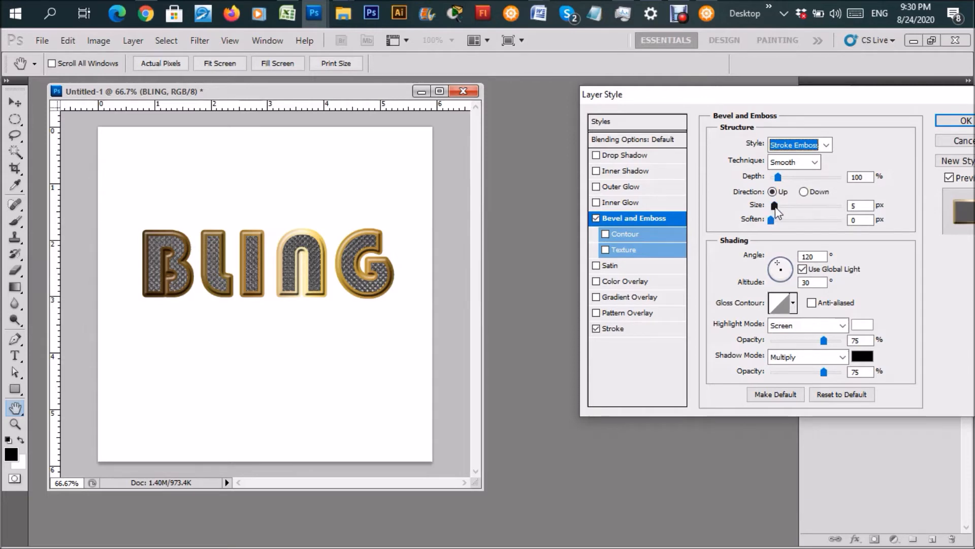
{"action": "left_click_drag", "start_coordinate": [775, 209], "coordinate": [780, 210]}
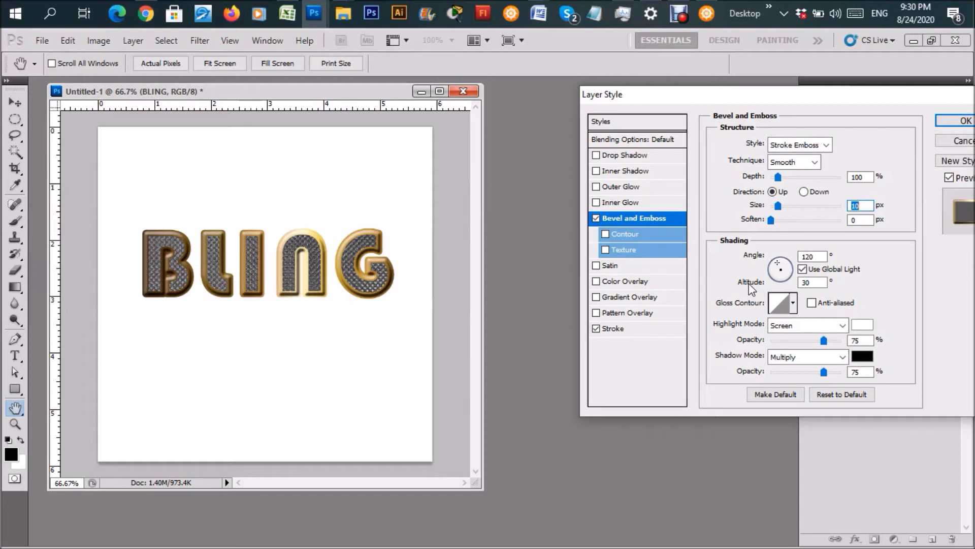
- Try several gloss contours for the bevel, settle on the wavy one with a dip and a rounded hump, and apply the layer style
{"action": "left_click", "coordinate": [793, 304]}
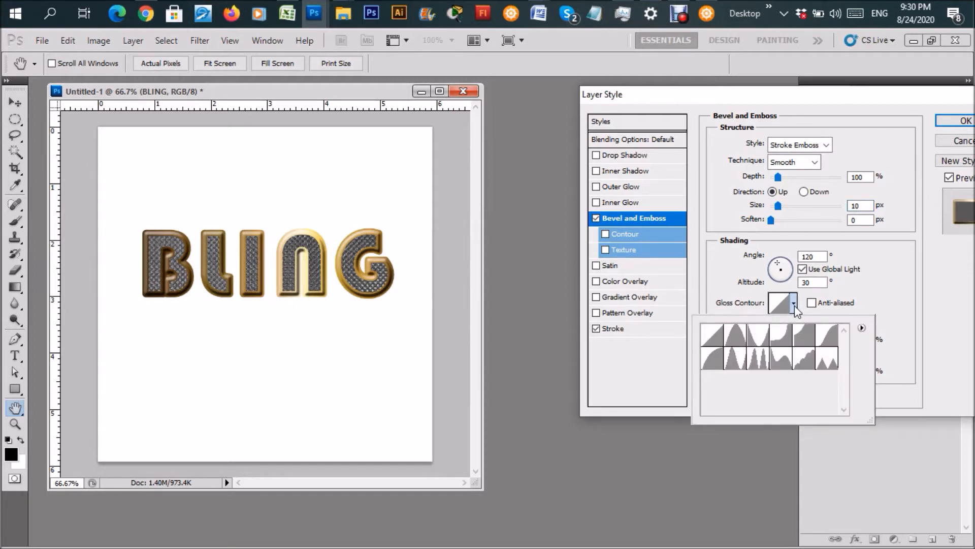
{"action": "left_click", "coordinate": [735, 363]}
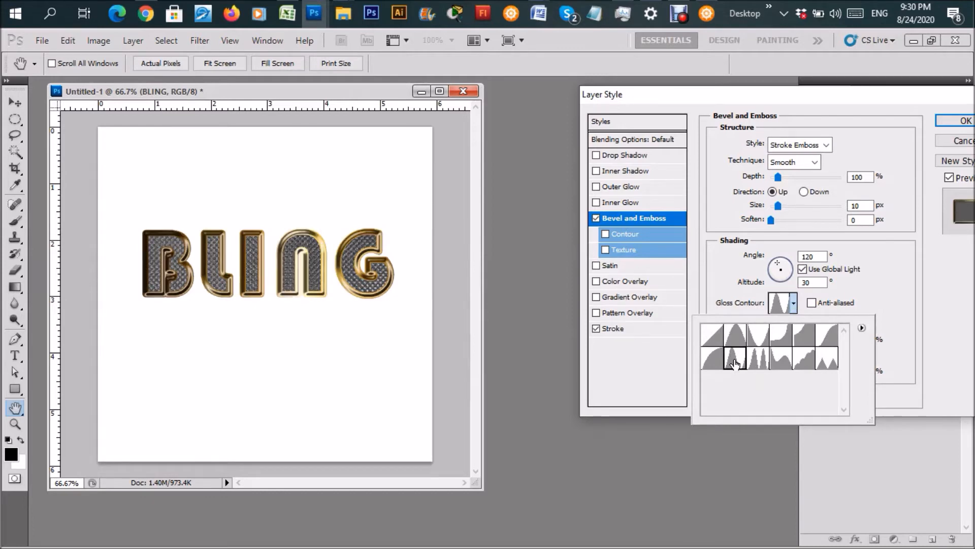
{"action": "left_click", "coordinate": [759, 359]}
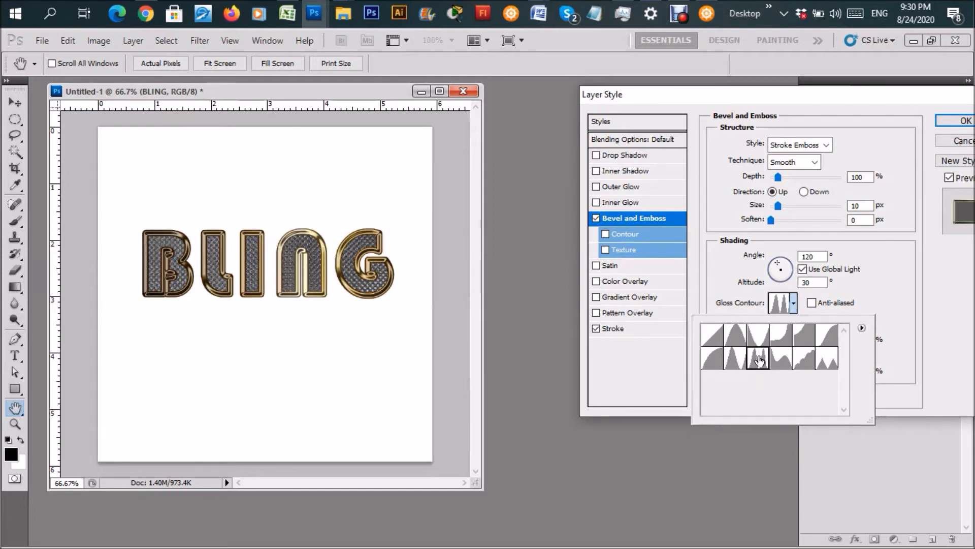
{"action": "left_click", "coordinate": [779, 364]}
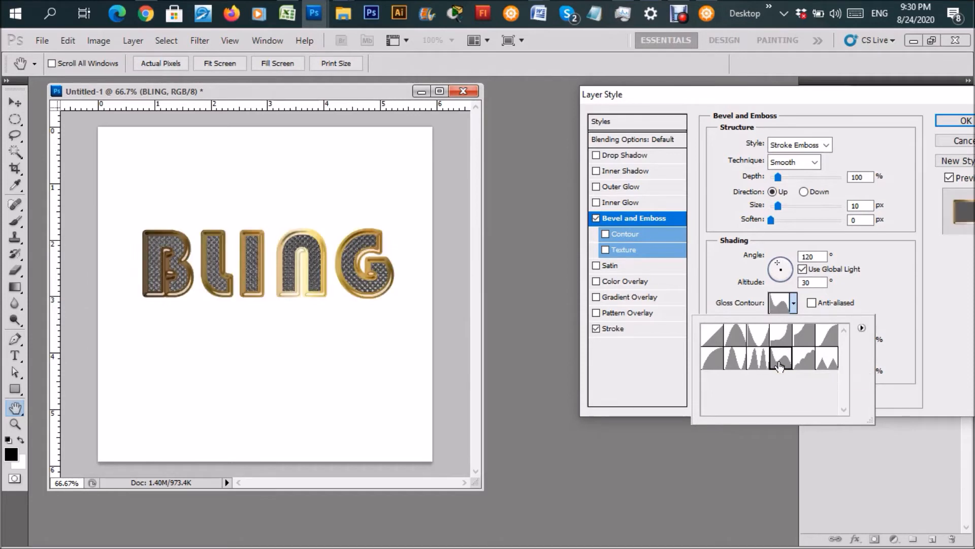
{"action": "left_click", "coordinate": [827, 365]}
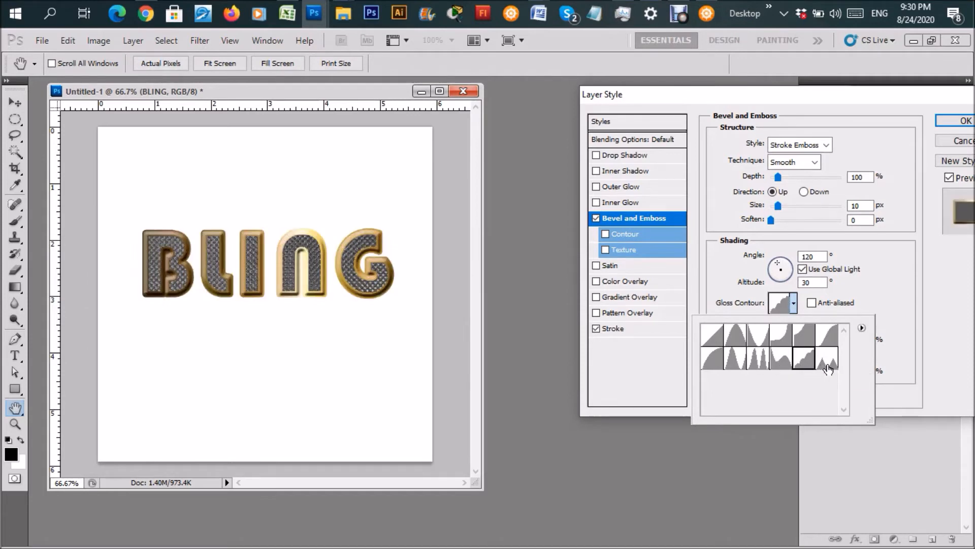
{"action": "left_click", "coordinate": [733, 335]}
{"action": "left_click", "coordinate": [732, 358]}
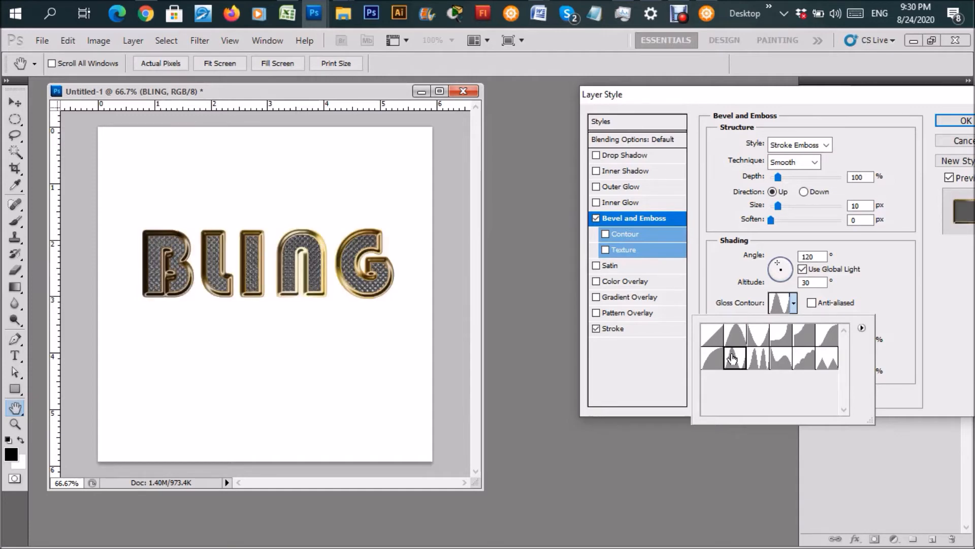
{"action": "left_click", "coordinate": [758, 361]}
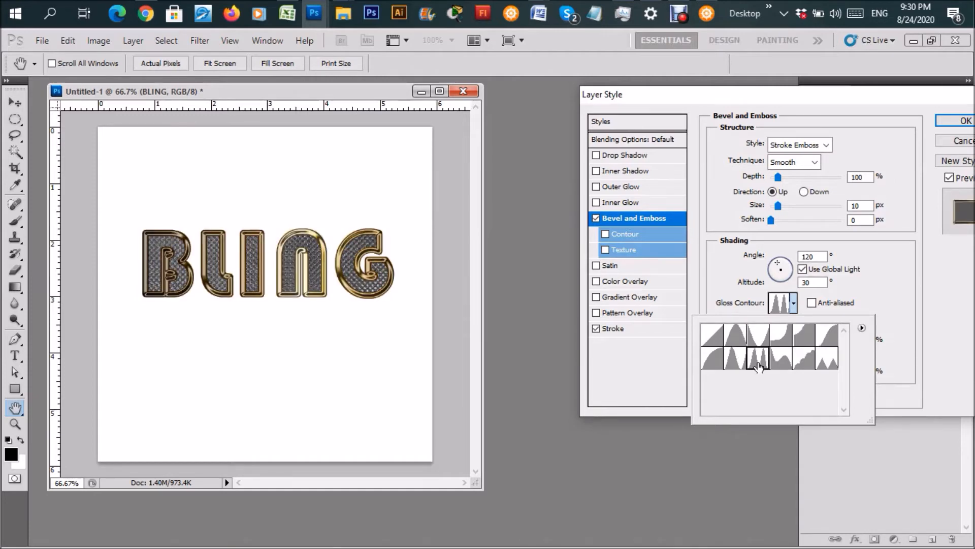
{"action": "left_click", "coordinate": [778, 366]}
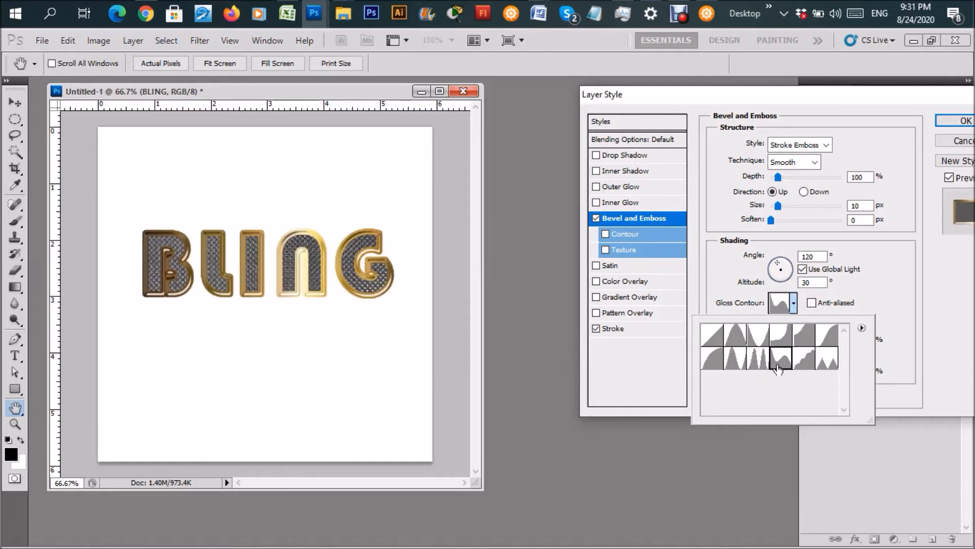
{"action": "left_click", "coordinate": [879, 306]}
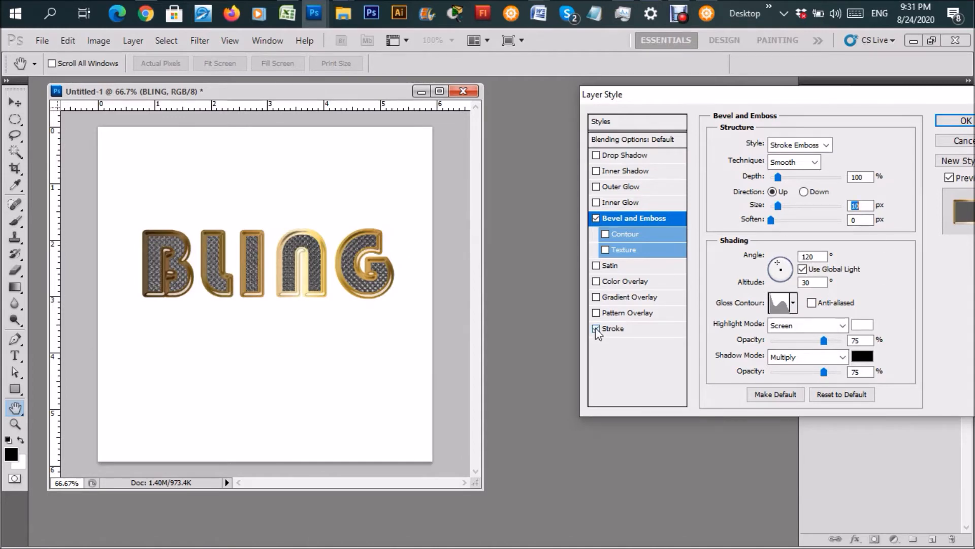
{"action": "left_click", "coordinate": [617, 329]}
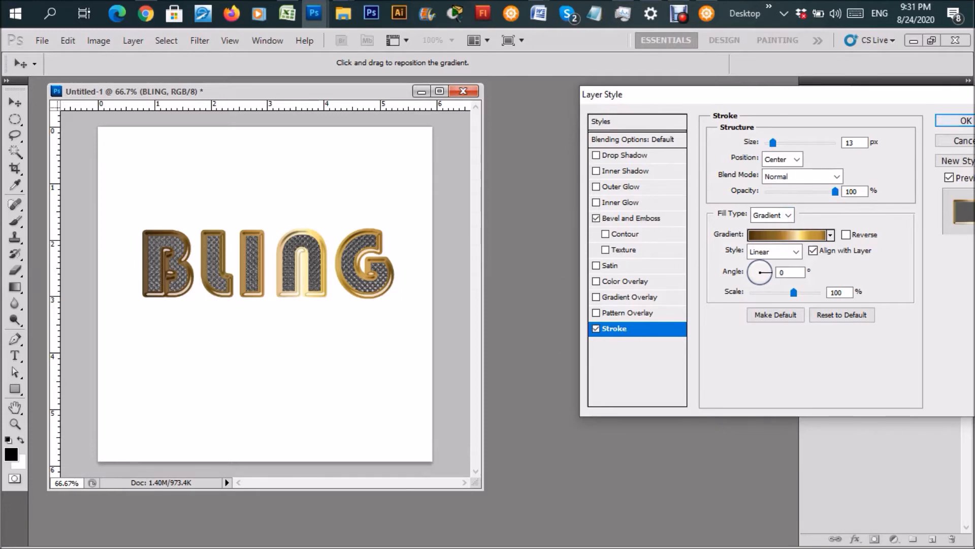
{"action": "left_click", "coordinate": [954, 127]}
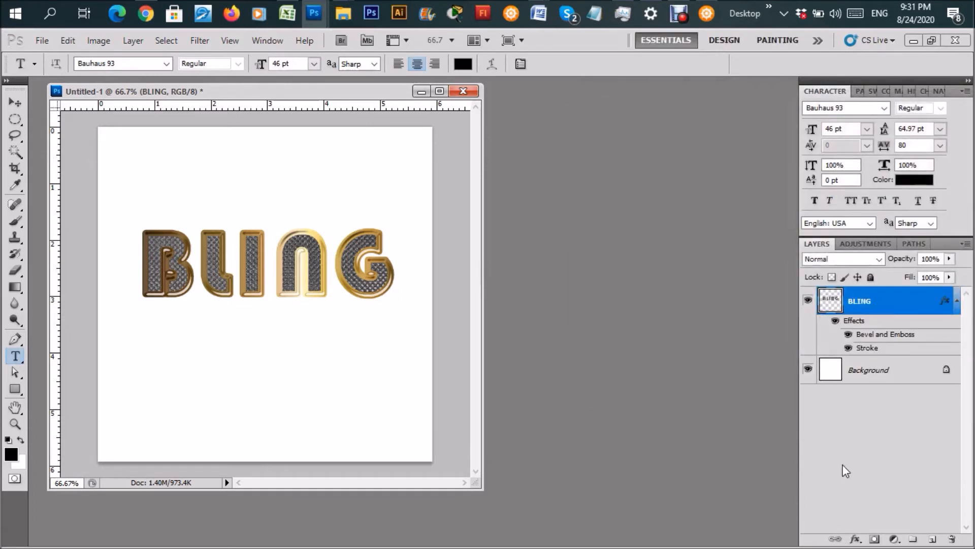
- Add a Hue/Saturation adjustment layer above the BLING layer and set its saturation to +100
{"action": "left_click", "coordinate": [956, 301]}
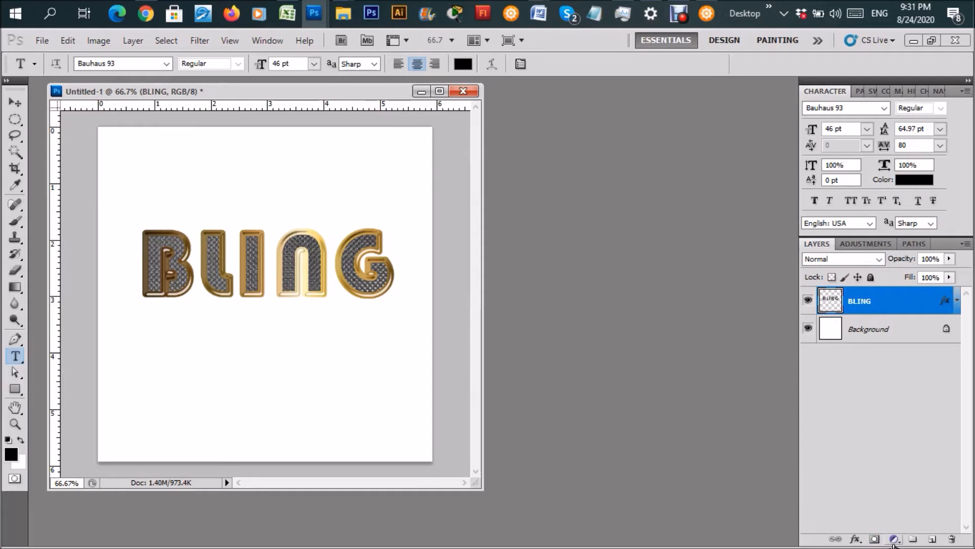
{"action": "left_click", "coordinate": [894, 541]}
{"action": "left_click", "coordinate": [894, 392]}
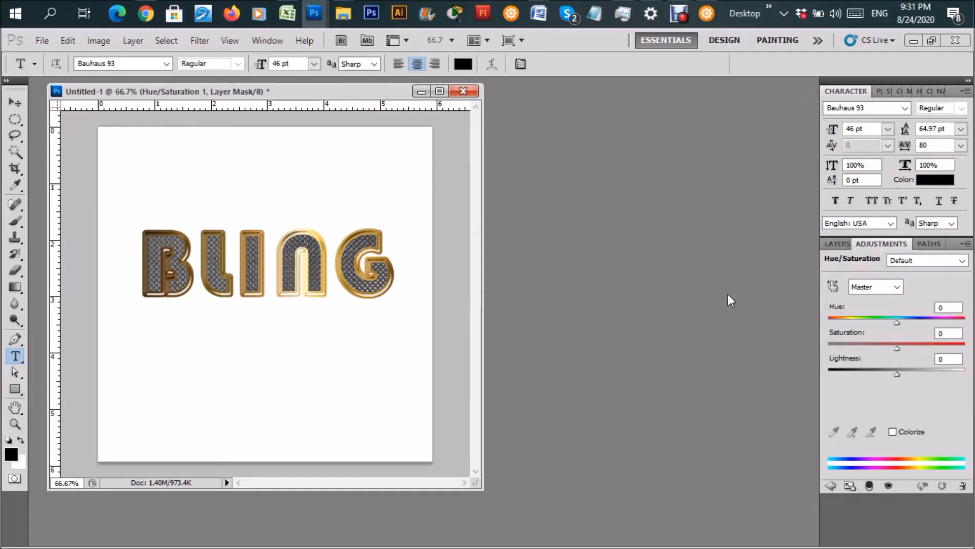
{"action": "left_click_drag", "start_coordinate": [897, 348], "coordinate": [972, 355]}
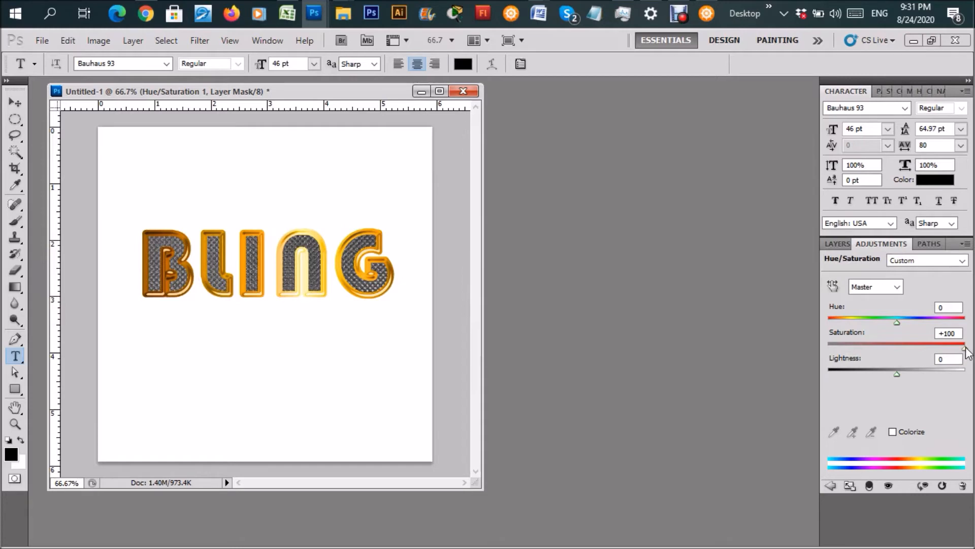
{"action": "mouse_move", "coordinate": [965, 348]}
{"action": "left_mouse_down"}
{"action": "mouse_move", "coordinate": [936, 350]}
{"action": "mouse_move", "coordinate": [965, 348]}
{"action": "left_mouse_up"}
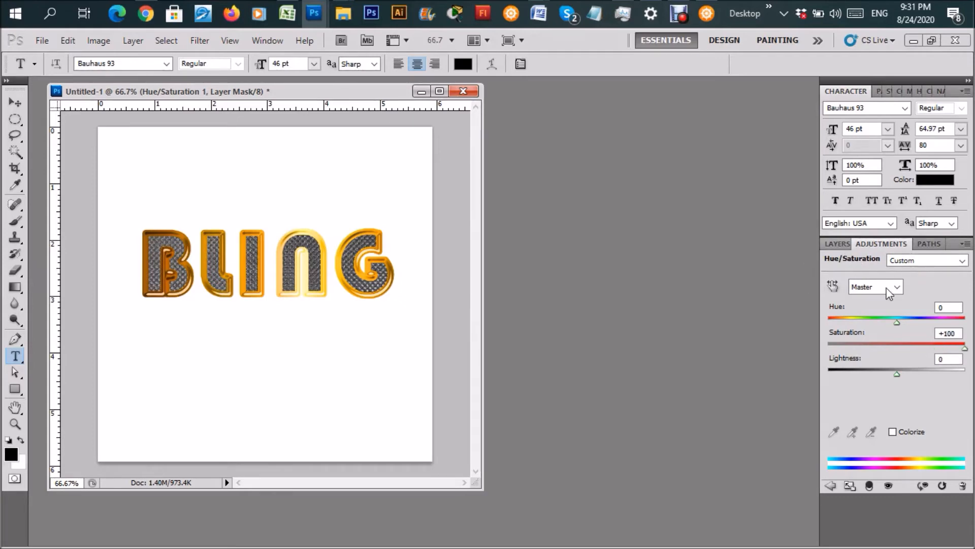
- Reopen the BLING layer's Bevel and Emboss settings and set the depth to 817%
{"action": "left_click", "coordinate": [835, 244]}
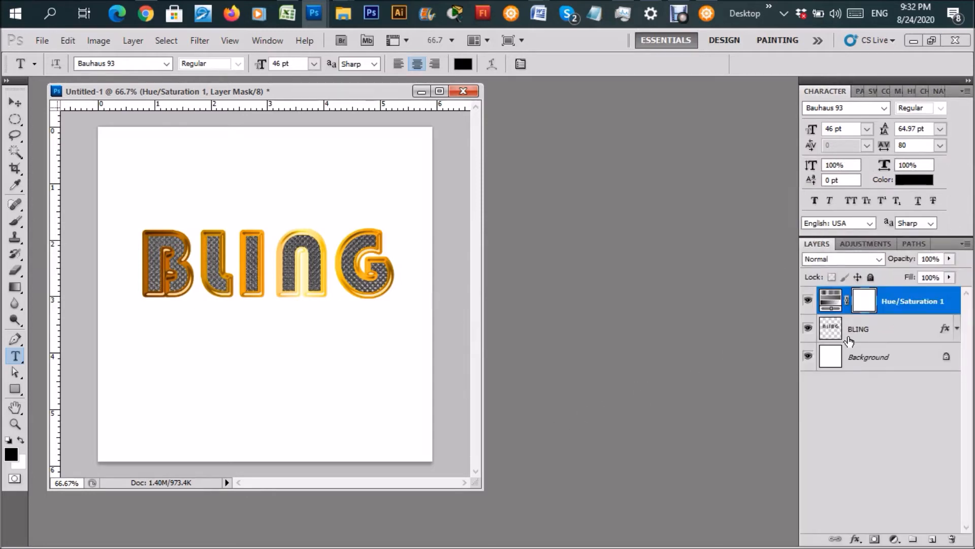
{"action": "left_click", "coordinate": [866, 334]}
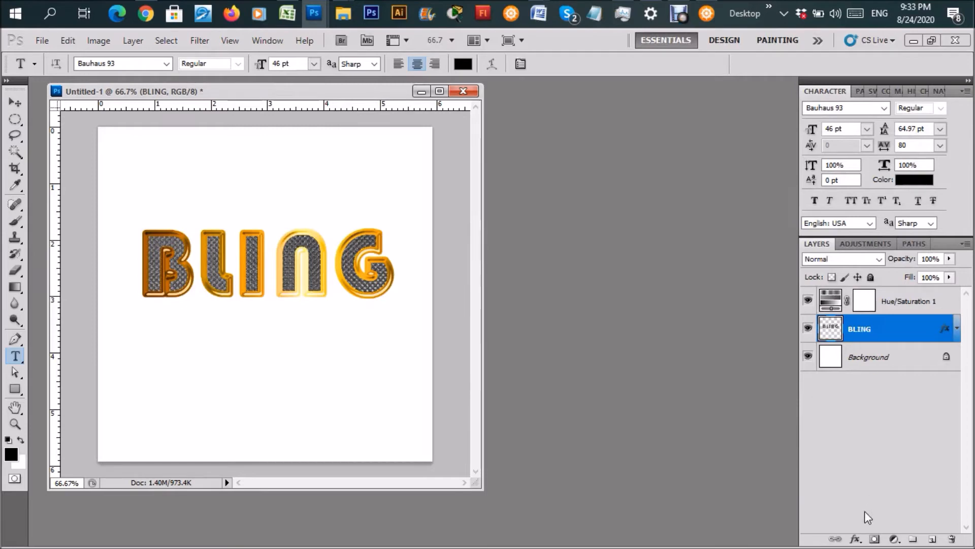
{"action": "left_click", "coordinate": [856, 538]}
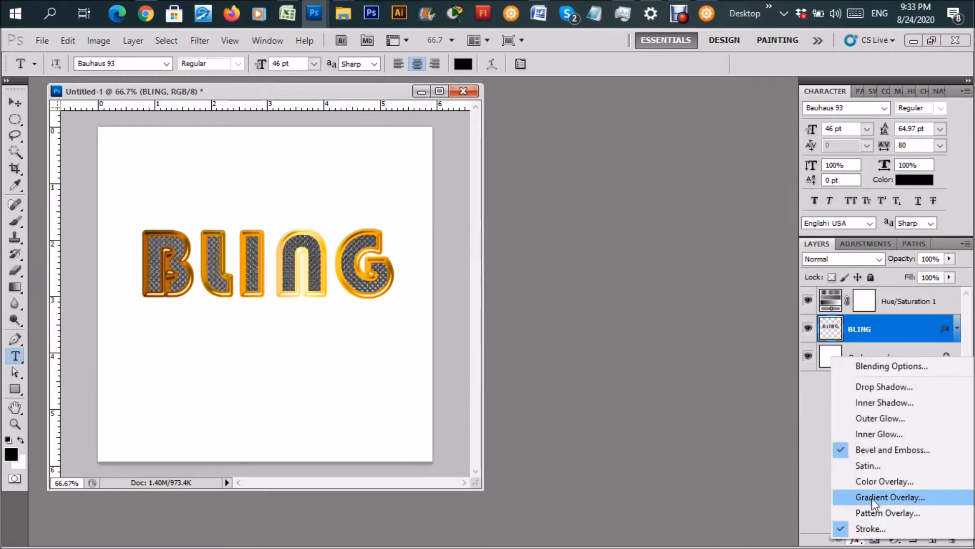
{"action": "left_click", "coordinate": [901, 453]}
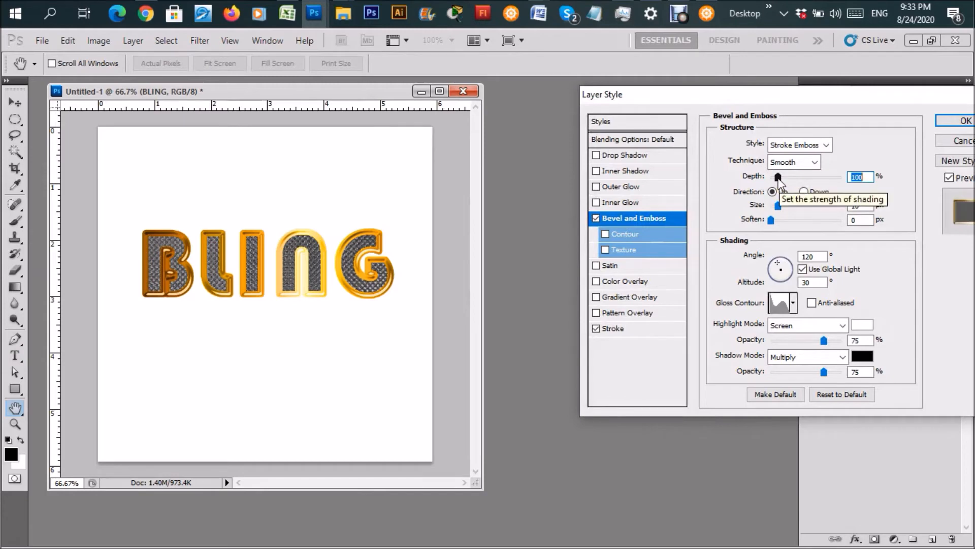
{"action": "left_click_drag", "start_coordinate": [779, 180], "coordinate": [829, 184]}
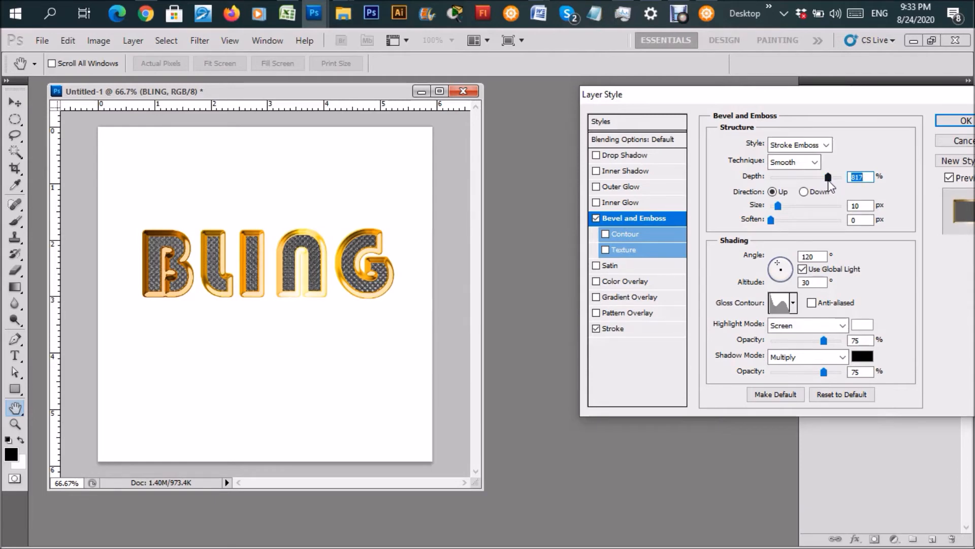
- Compare the Ring gloss contour with the double-peaked one and choose the double-peaked contour for the bevel
{"action": "left_click", "coordinate": [794, 304]}
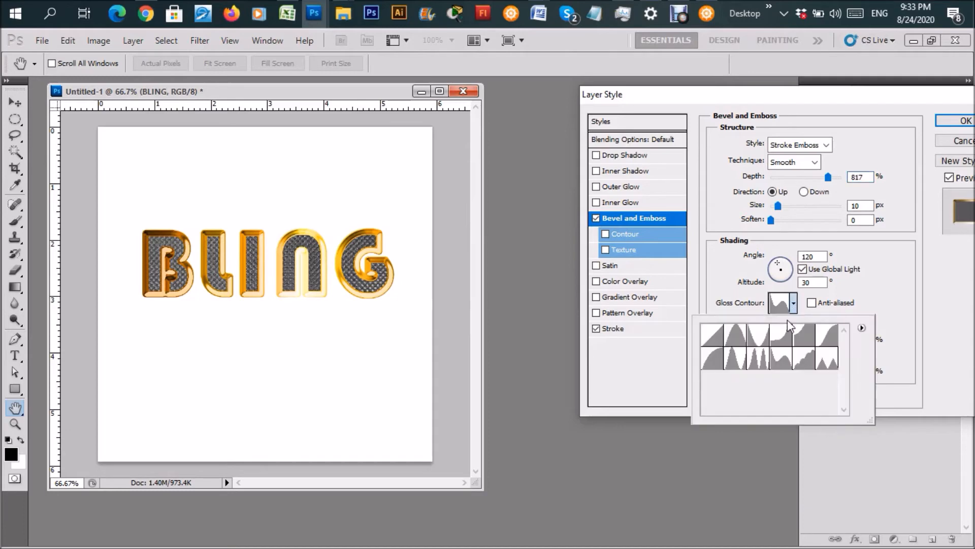
{"action": "left_click", "coordinate": [736, 357]}
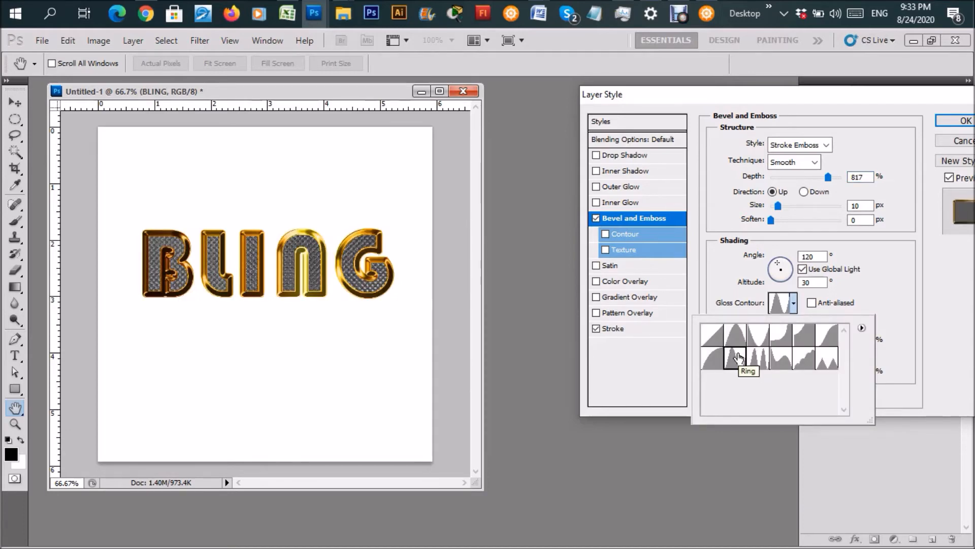
{"action": "left_click", "coordinate": [757, 358]}
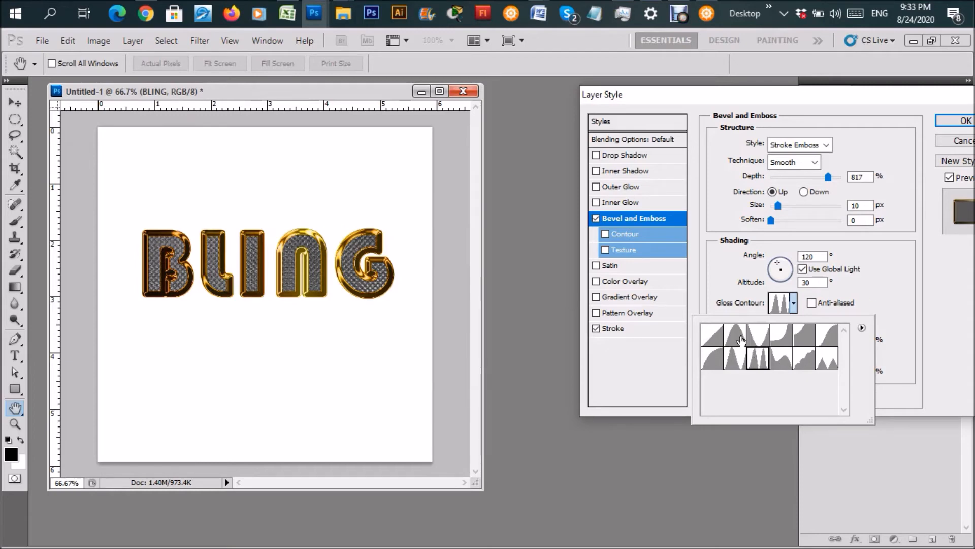
{"action": "left_click", "coordinate": [731, 360]}
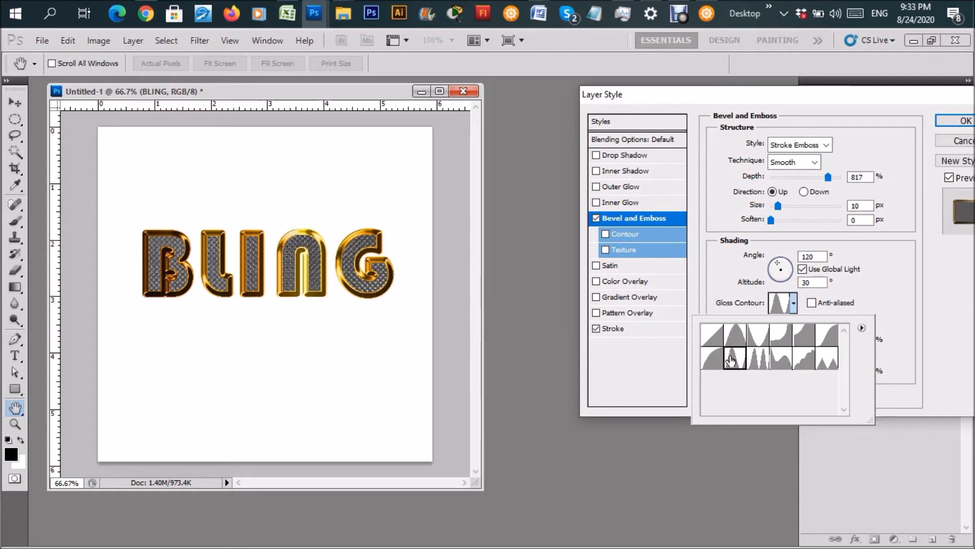
{"action": "left_click", "coordinate": [756, 364]}
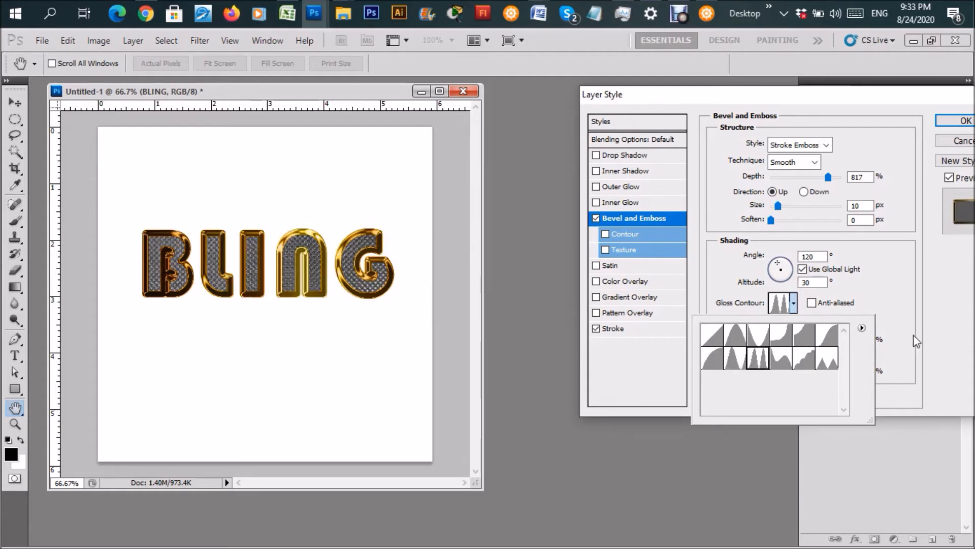
{"action": "left_click", "coordinate": [928, 341]}
- Change the bevel style to Outer Bevel, try larger sizes, settle on 10 px and apply the layer style
{"action": "left_click", "coordinate": [825, 144]}
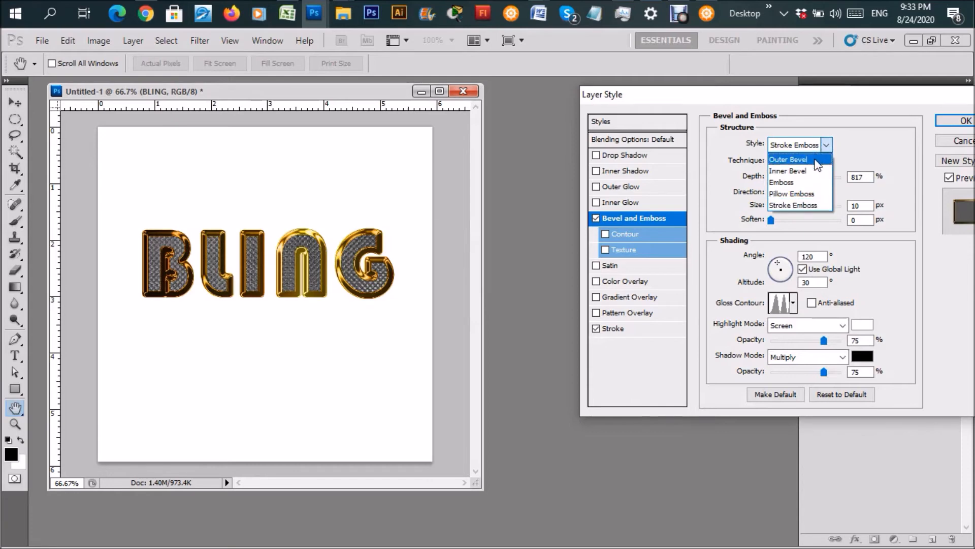
{"action": "left_click", "coordinate": [816, 160]}
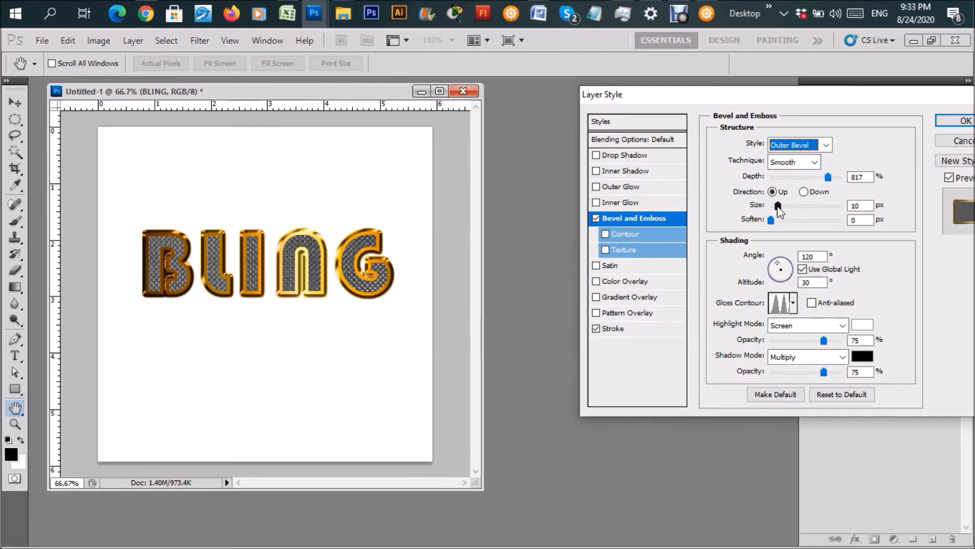
{"action": "left_click_drag", "start_coordinate": [778, 205], "coordinate": [779, 208]}
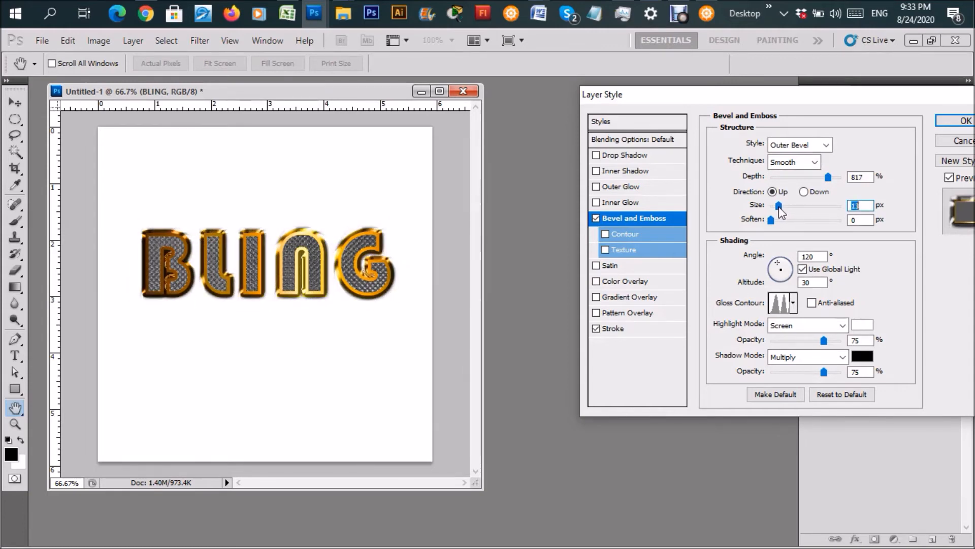
{"action": "left_click_drag", "start_coordinate": [780, 208], "coordinate": [781, 207]}
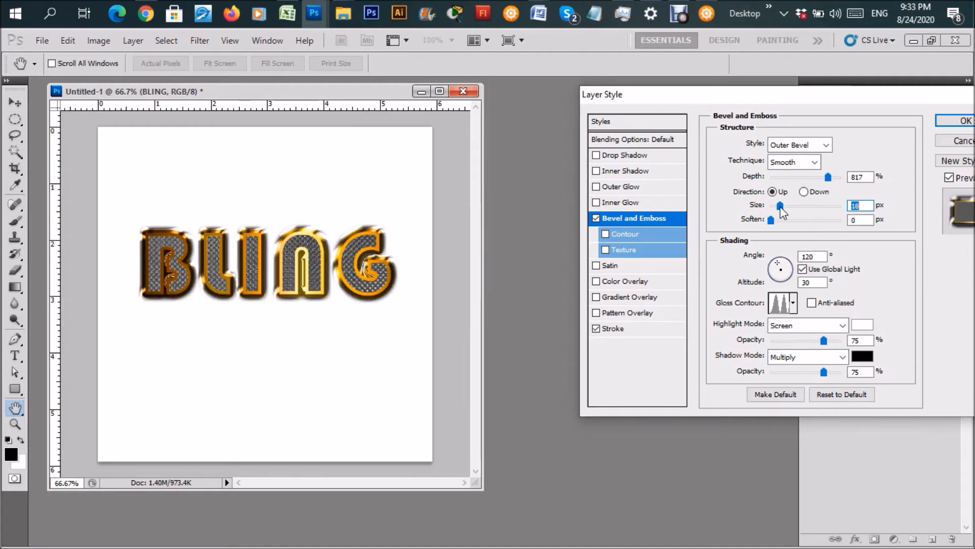
{"action": "left_click_drag", "start_coordinate": [780, 208], "coordinate": [779, 208]}
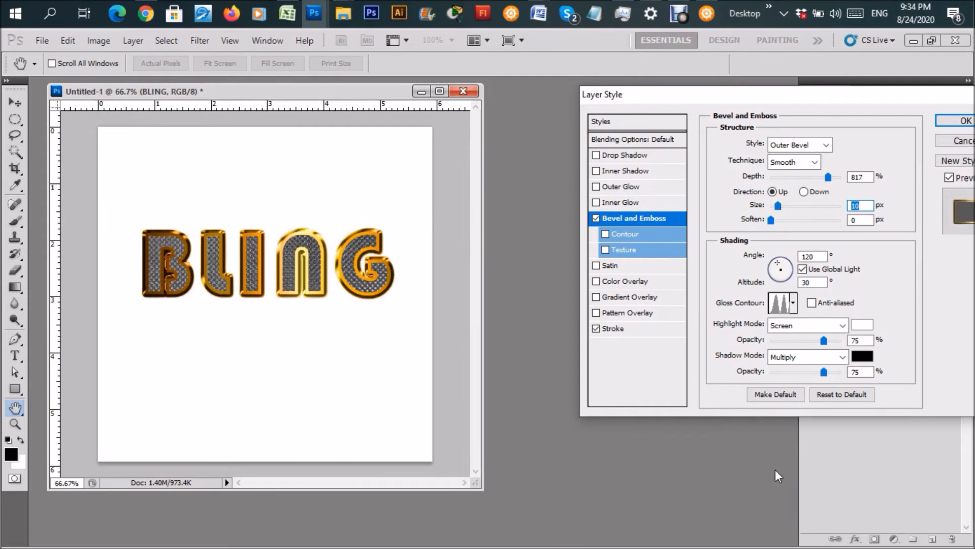
{"action": "left_click", "coordinate": [964, 123]}
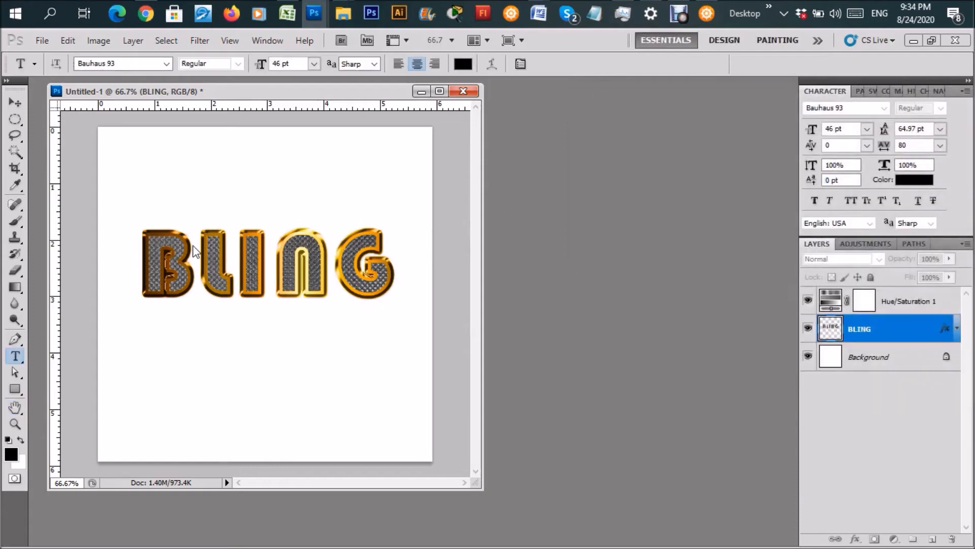
- Move the BLING text slightly down toward the vertical center of the canvas with the Move tool
{"action": "left_click", "coordinate": [19, 105]}
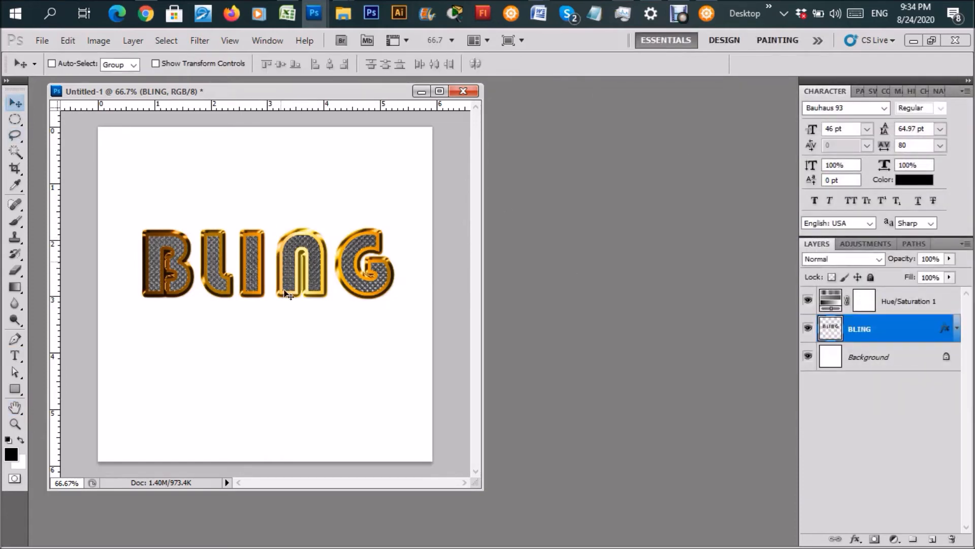
{"action": "left_click_drag", "start_coordinate": [283, 261], "coordinate": [281, 280]}
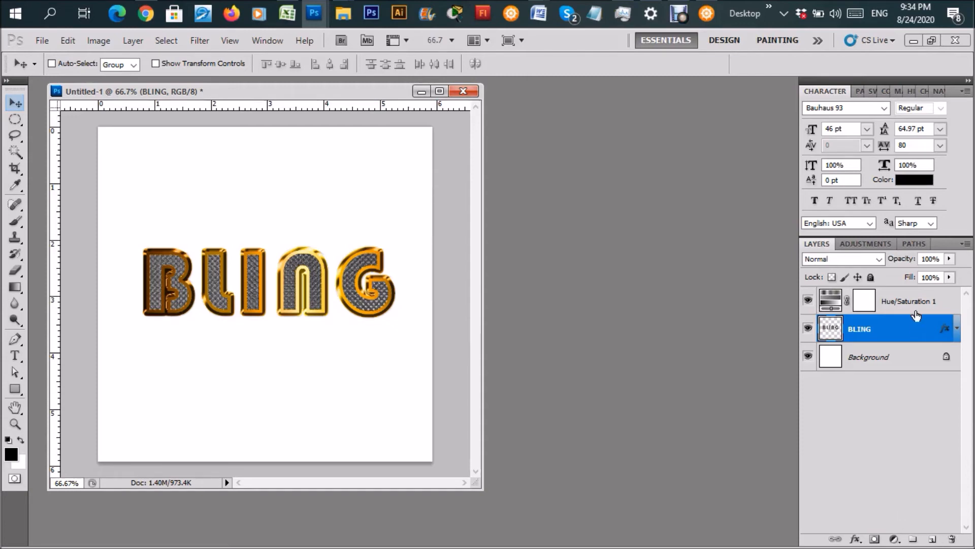
- Add a new layer beneath the BLING layer and fill it with a pink-to-blue linear gradient running down the canvas
{"action": "left_click", "coordinate": [931, 539]}
{"action": "left_click_drag", "start_coordinate": [903, 327], "coordinate": [903, 373]}
{"action": "key", "text": "g"}
{"action": "left_click_drag", "start_coordinate": [249, 128], "coordinate": [237, 457]}
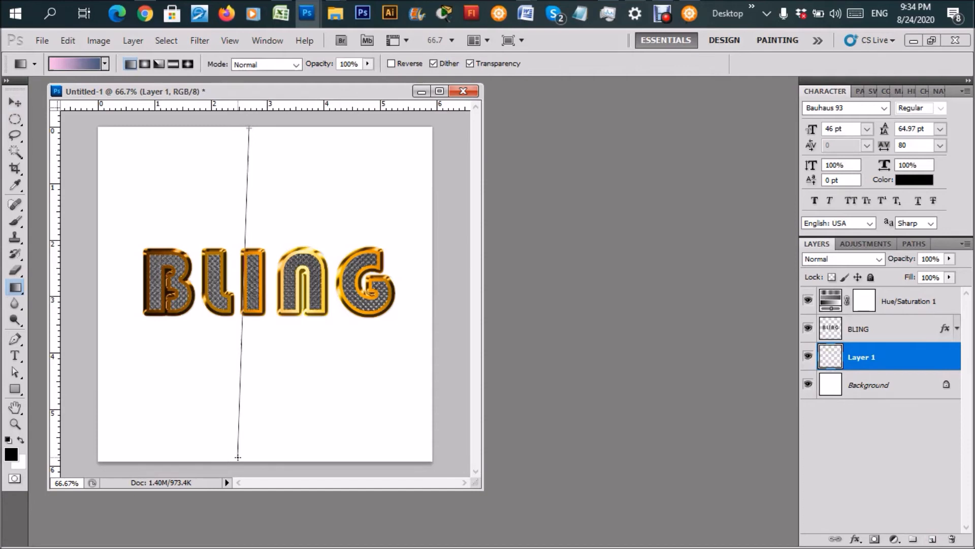
{"action": "left_click_drag", "start_coordinate": [238, 457], "coordinate": [238, 457]}
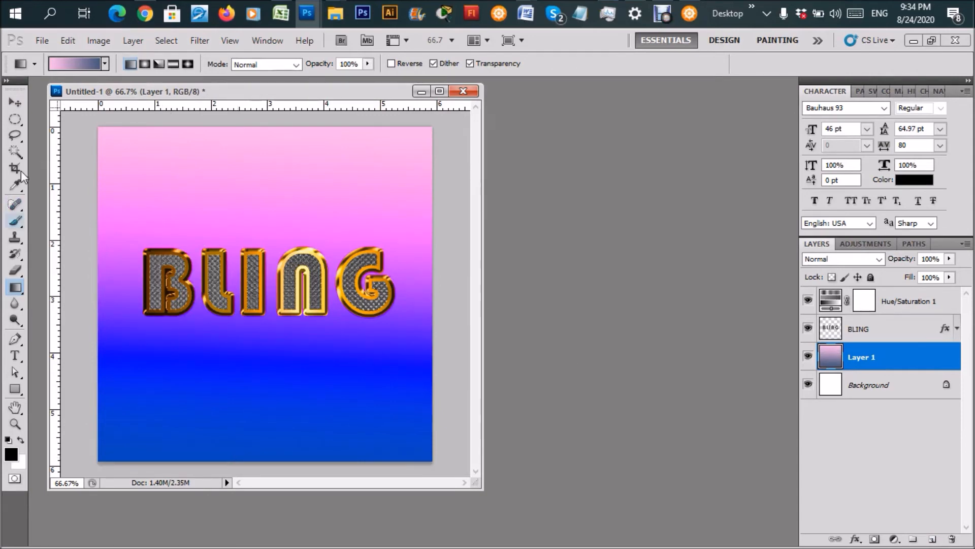
- Choose the 50 px starburst tip for the Brush tool and set its size to 70 px
{"action": "left_click", "coordinate": [22, 221]}
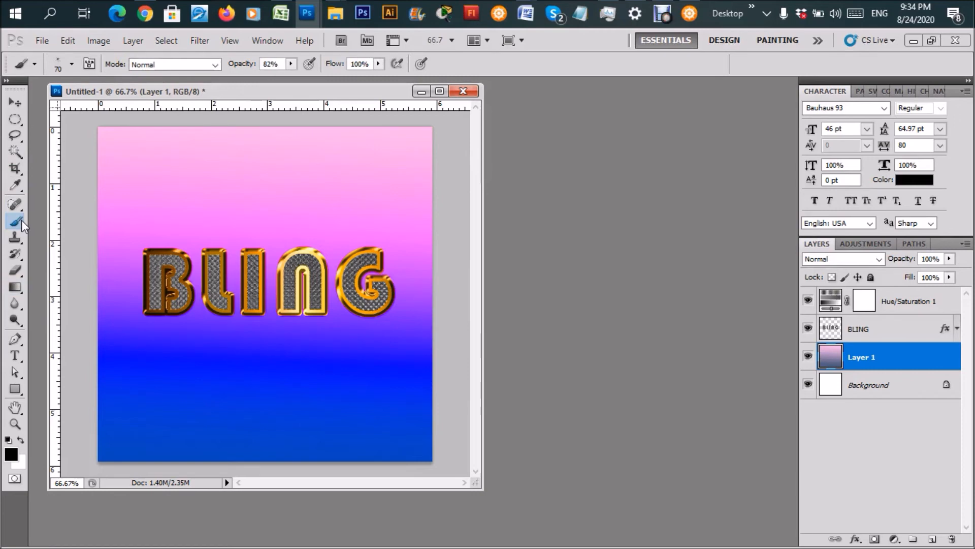
{"action": "left_click", "coordinate": [72, 64]}
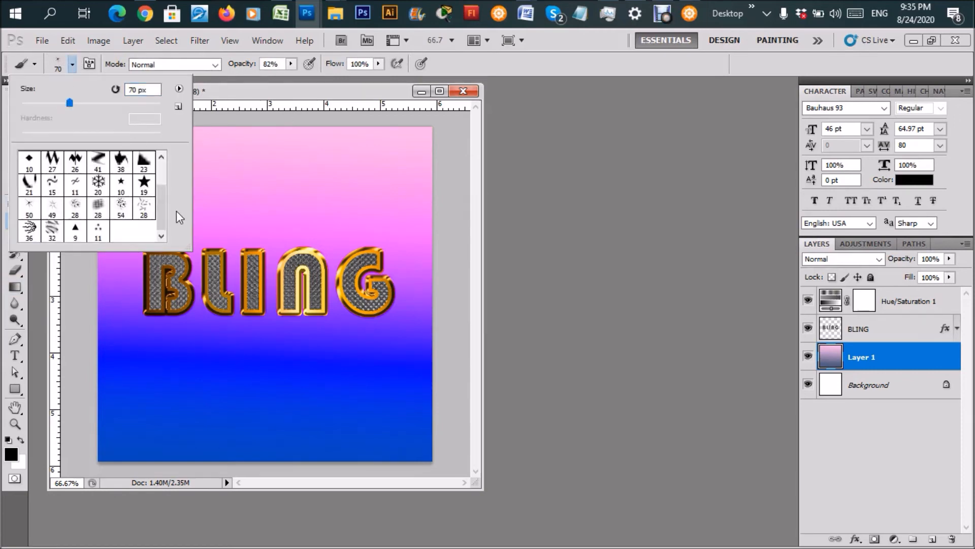
{"action": "left_click", "coordinate": [178, 90]}
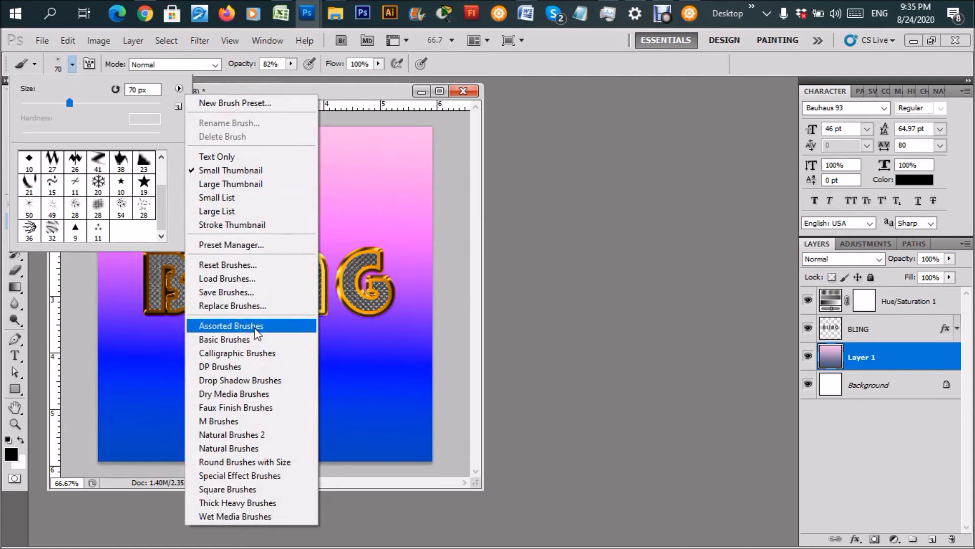
{"action": "left_click", "coordinate": [168, 216]}
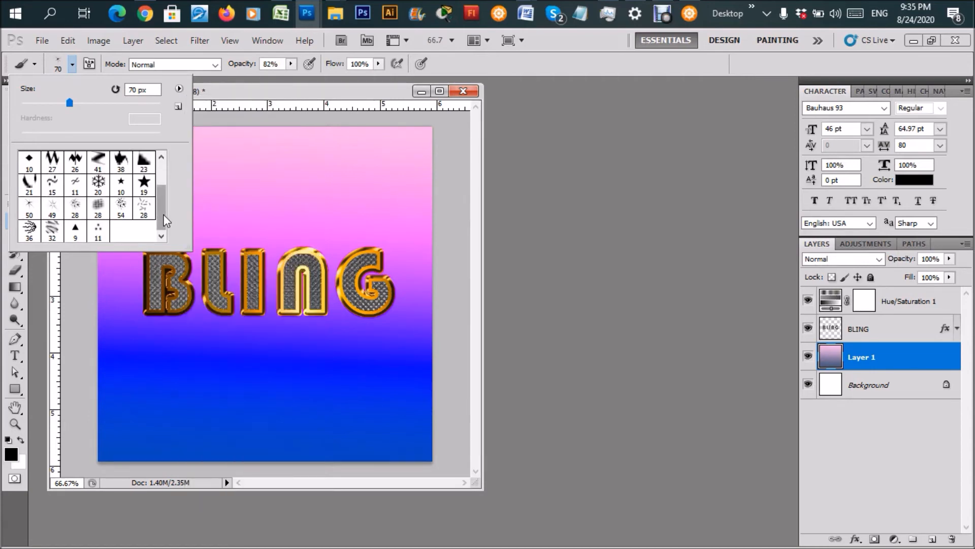
{"action": "left_click", "coordinate": [28, 208]}
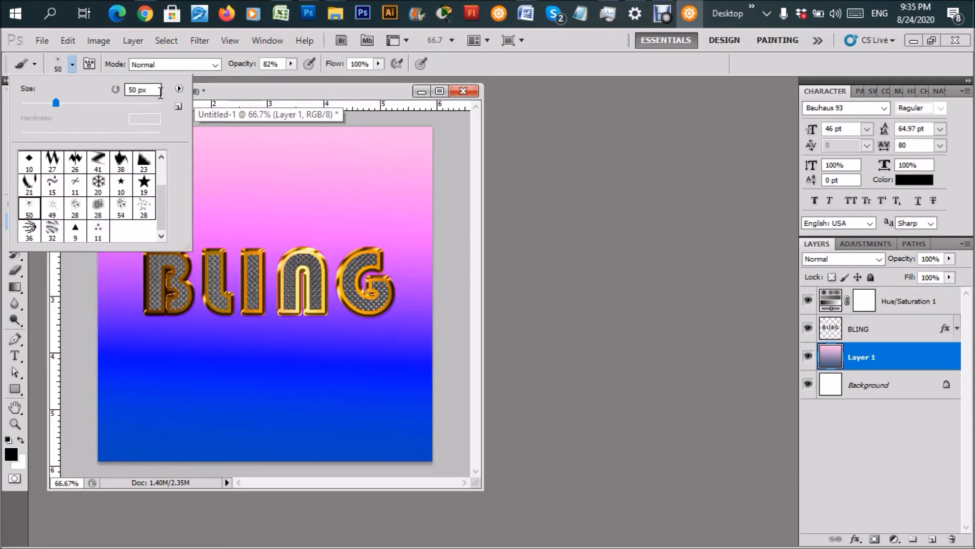
{"action": "left_click_drag", "start_coordinate": [54, 104], "coordinate": [70, 102]}
{"action": "left_click", "coordinate": [312, 97]}
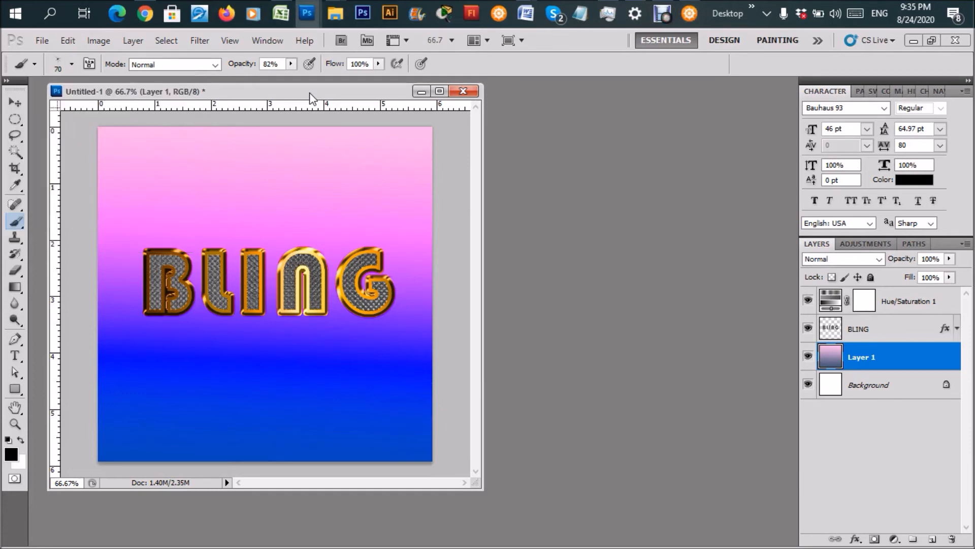
- Make white the foreground color and add a new layer directly above the BLING layer
{"action": "left_click", "coordinate": [19, 440]}
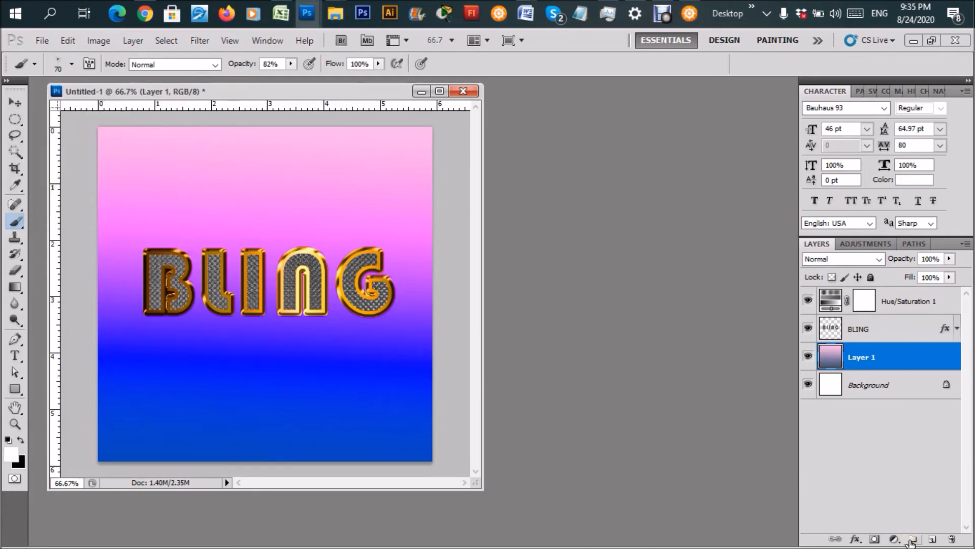
{"action": "left_click", "coordinate": [932, 539]}
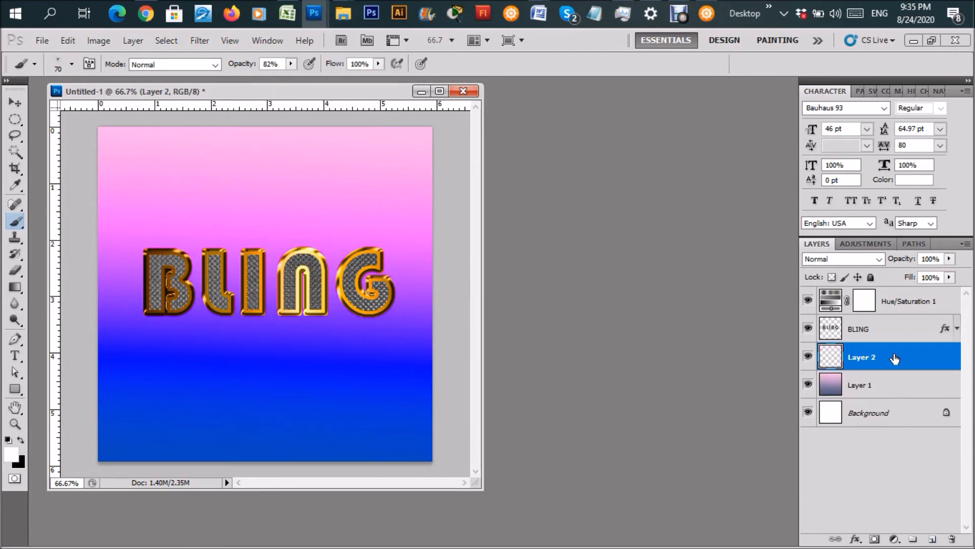
{"action": "left_click_drag", "start_coordinate": [894, 354], "coordinate": [893, 314]}
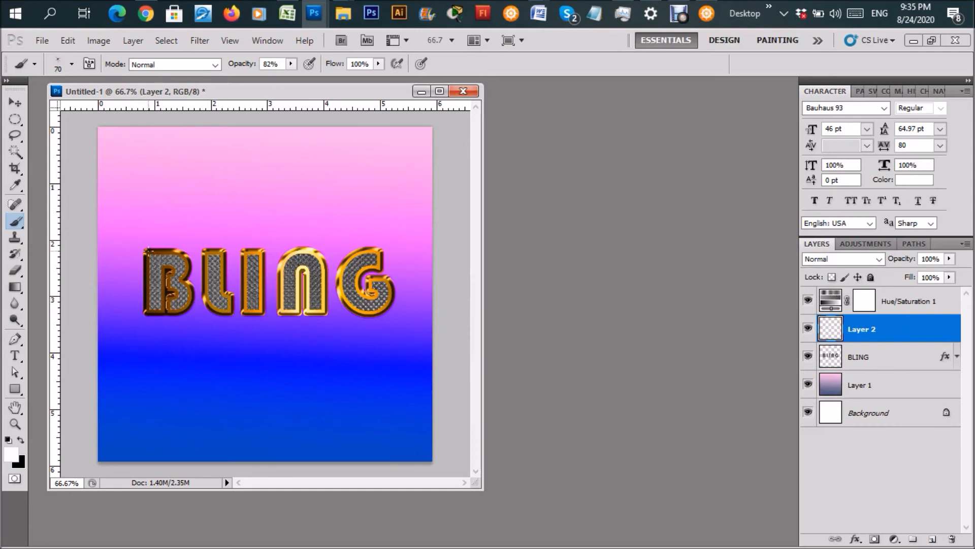
- Stamp single white sparkles on the edges and faces of the letters B and L, undoing the stray diagonal stroke
{"action": "left_click", "coordinate": [147, 249]}
{"action": "left_click", "coordinate": [172, 252]}
{"action": "left_click", "coordinate": [150, 310]}
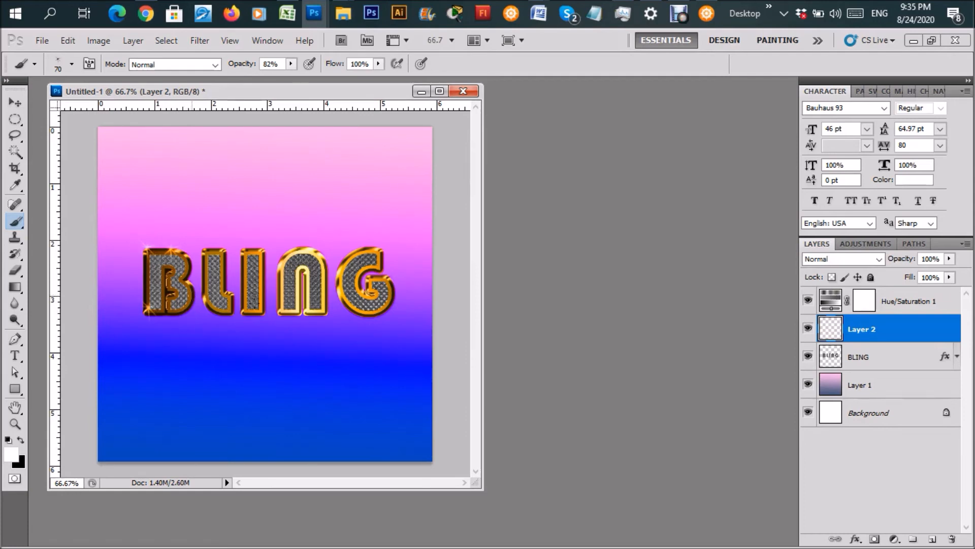
{"action": "left_click", "coordinate": [155, 278]}
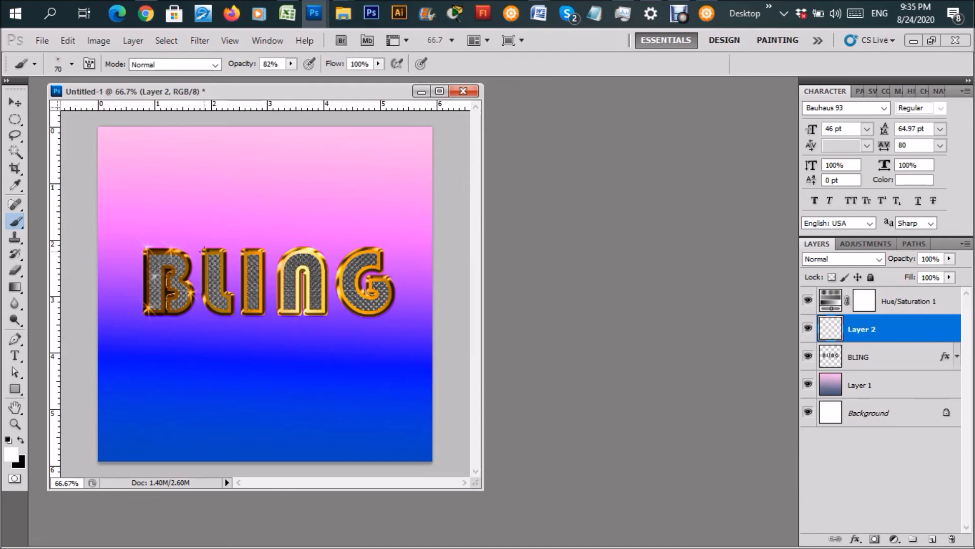
{"action": "left_click", "coordinate": [204, 252]}
{"action": "left_click", "coordinate": [222, 253]}
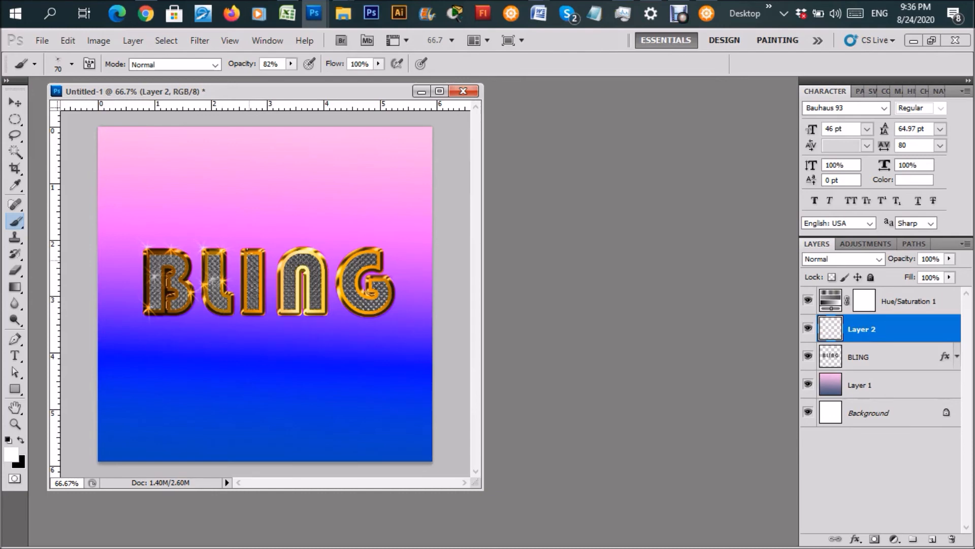
{"action": "left_click_drag", "start_coordinate": [222, 308], "coordinate": [258, 252]}
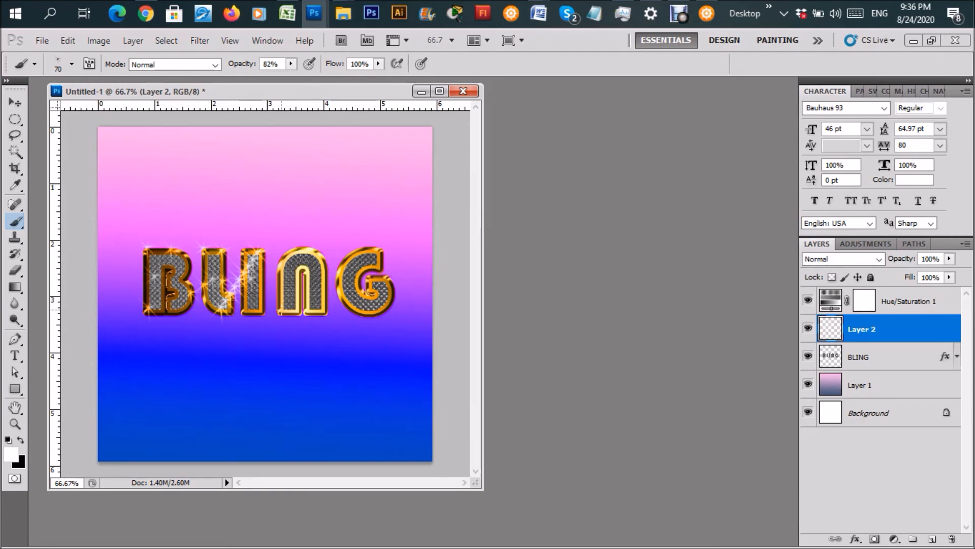
{"action": "key", "text": "ctrl+z"}
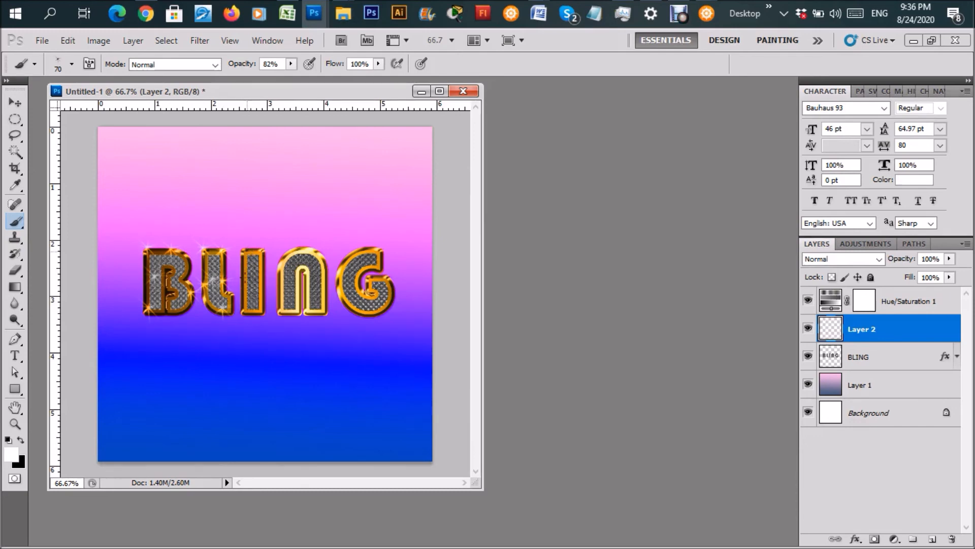
- Stamp single white sparkles along the edges and on the faces of the letters I and N
{"action": "left_click", "coordinate": [247, 251]}
{"action": "left_click", "coordinate": [260, 259]}
{"action": "left_click", "coordinate": [260, 289]}
{"action": "left_click", "coordinate": [250, 309]}
{"action": "left_click", "coordinate": [283, 258]}
{"action": "left_click", "coordinate": [322, 257]}
{"action": "left_click", "coordinate": [289, 293]}
{"action": "left_click", "coordinate": [321, 255]}
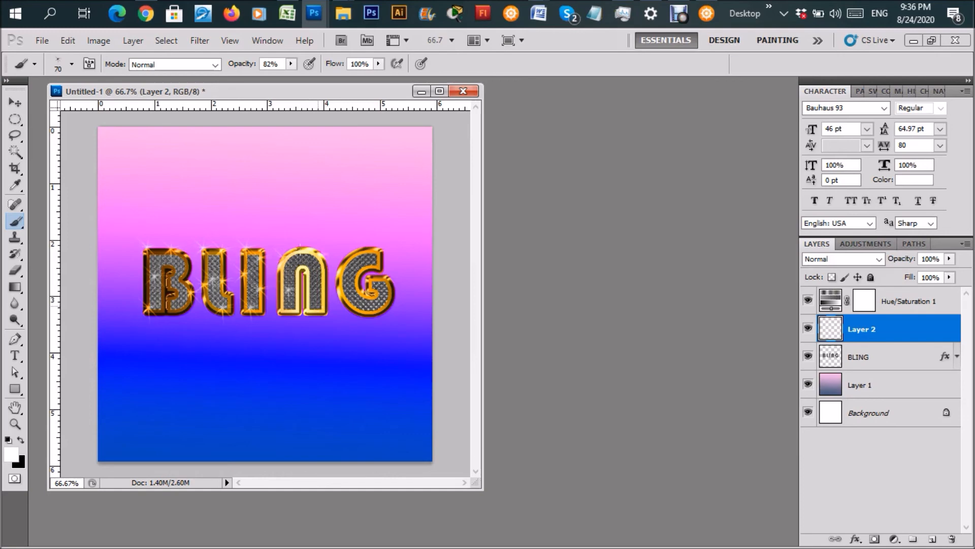
{"action": "left_click", "coordinate": [316, 293]}
{"action": "left_click", "coordinate": [322, 310]}
{"action": "left_click_drag", "start_coordinate": [382, 250], "coordinate": [297, 244]}
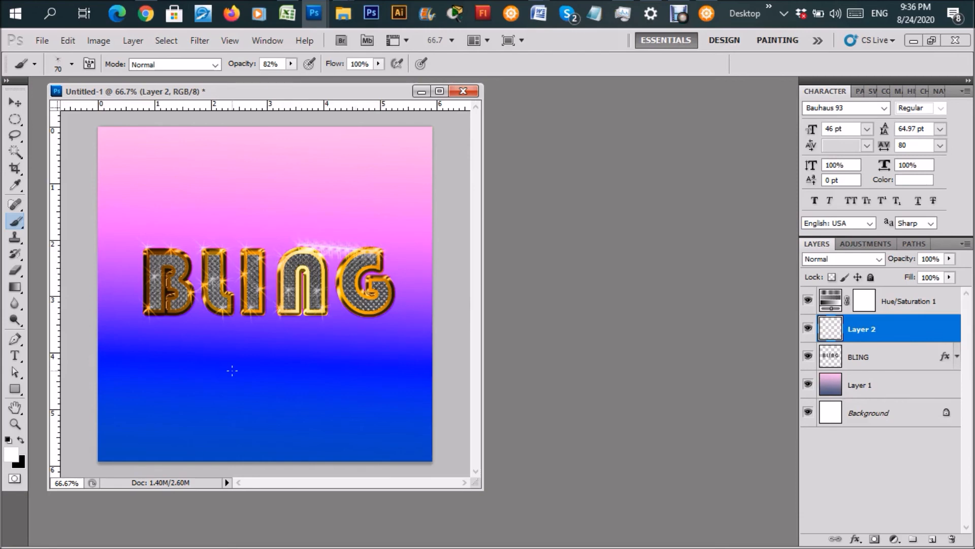
{"action": "key", "text": "ctrl+alt+z"}
{"action": "key", "text": "ctrl+alt+z"}
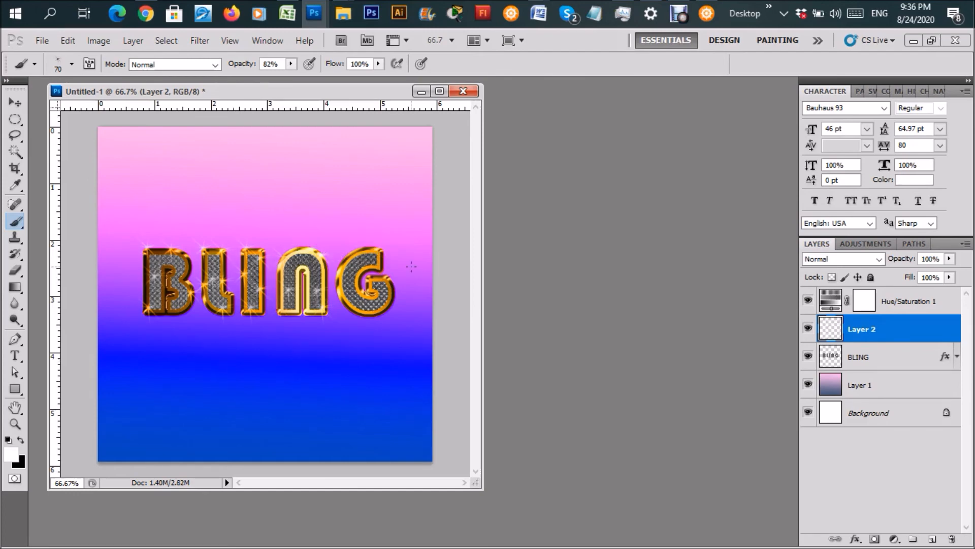
- Stamp single white sparkles around the edges of the letter G, undoing the stray stroke along its lower curve
{"action": "left_click", "coordinate": [346, 259]}
{"action": "left_click", "coordinate": [344, 258]}
{"action": "left_click_drag", "start_coordinate": [394, 293], "coordinate": [366, 313]}
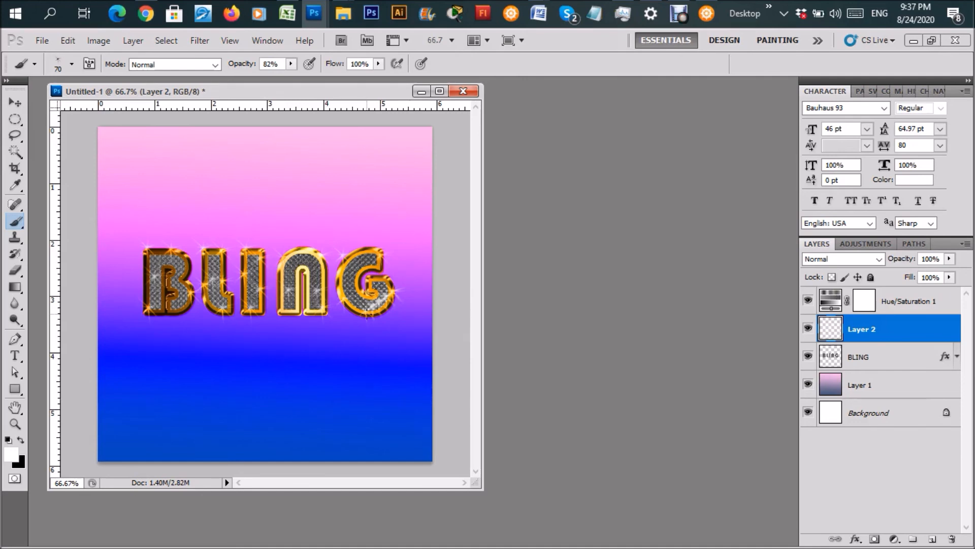
{"action": "key", "text": "ctrl+z"}
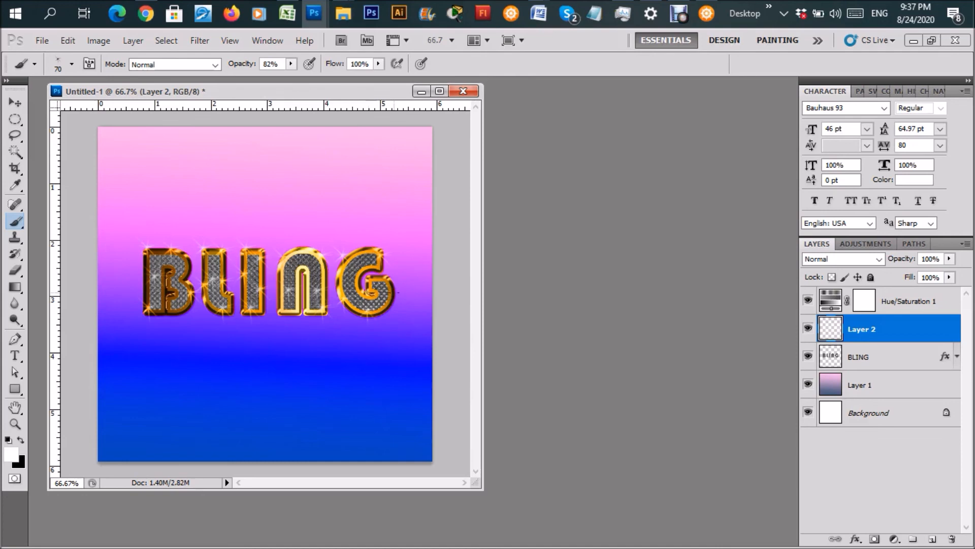
{"action": "left_click", "coordinate": [392, 290]}
{"action": "left_click", "coordinate": [348, 278]}
- Move the document window toward the middle of the workspace
{"action": "left_click_drag", "start_coordinate": [300, 100], "coordinate": [460, 116]}
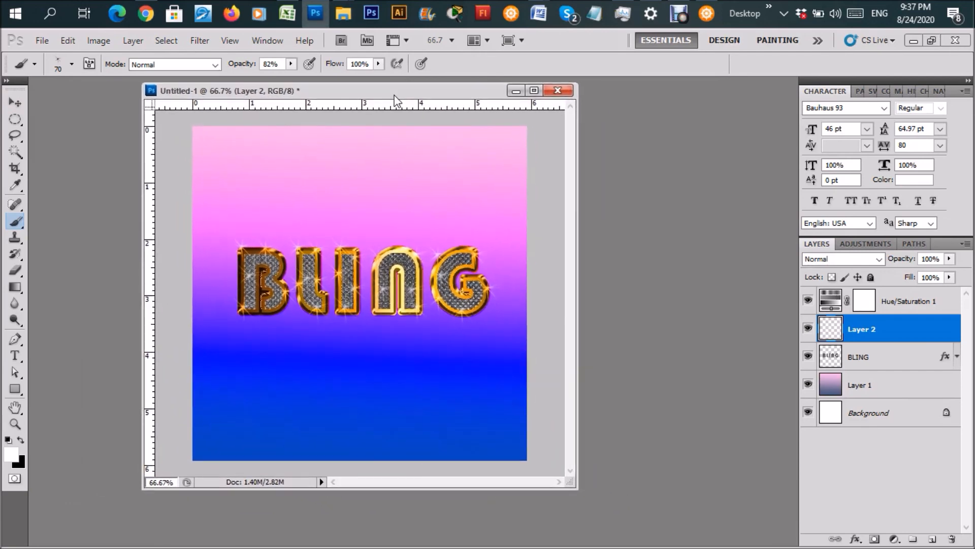
{"action": "left_click_drag", "start_coordinate": [395, 97], "coordinate": [396, 103]}
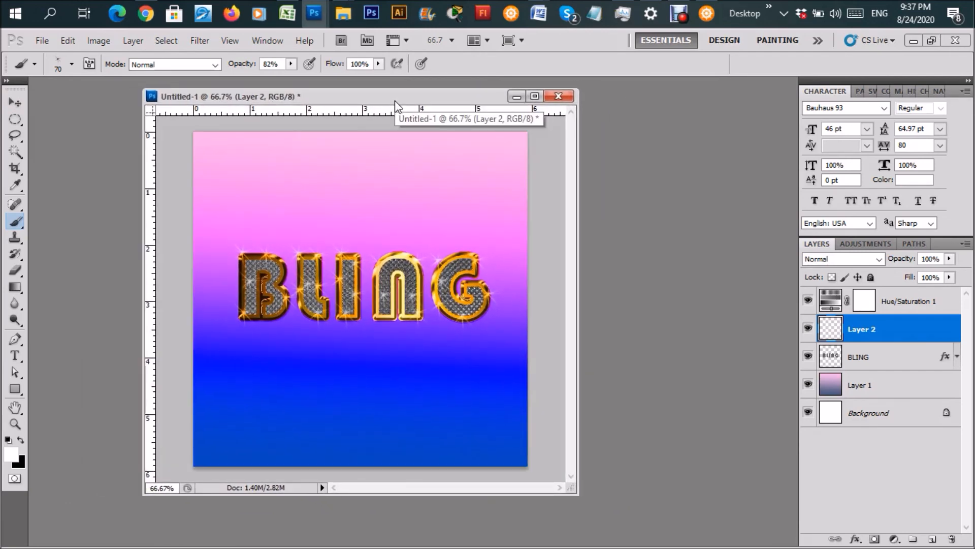